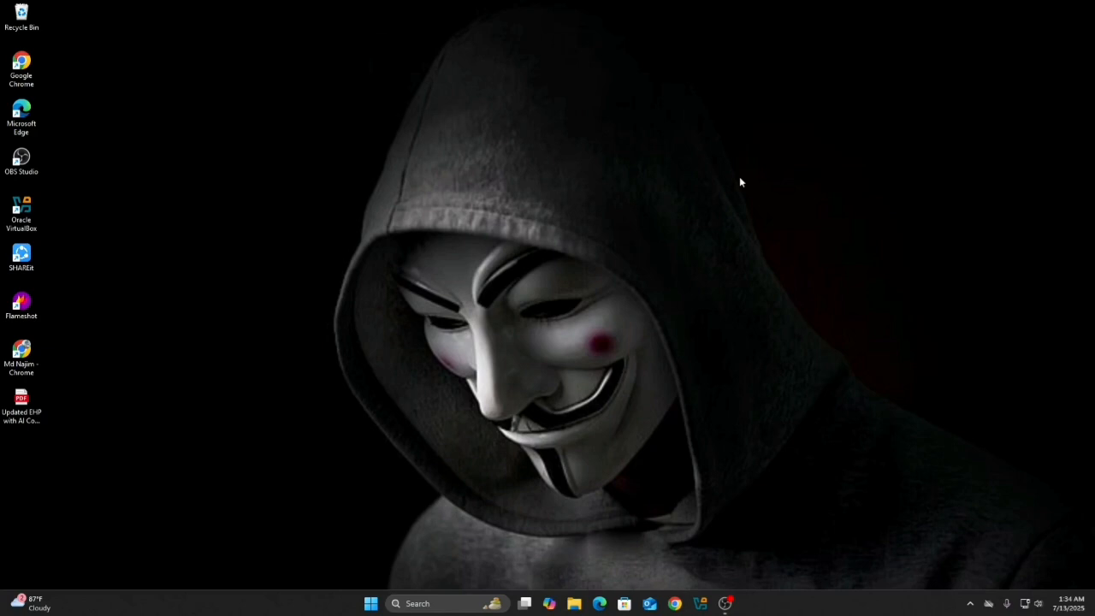
right_click(553, 154)
left_click(617, 200)
right_click(655, 135)
left_click(719, 184)
right_click(712, 137)
left_click(745, 178)
right_click(719, 131)
left_click(752, 179)
right_click(737, 157)
left_click(767, 204)
- Start Google Chrome with the third user profile and open the ChatGPT site
left_click(672, 603)
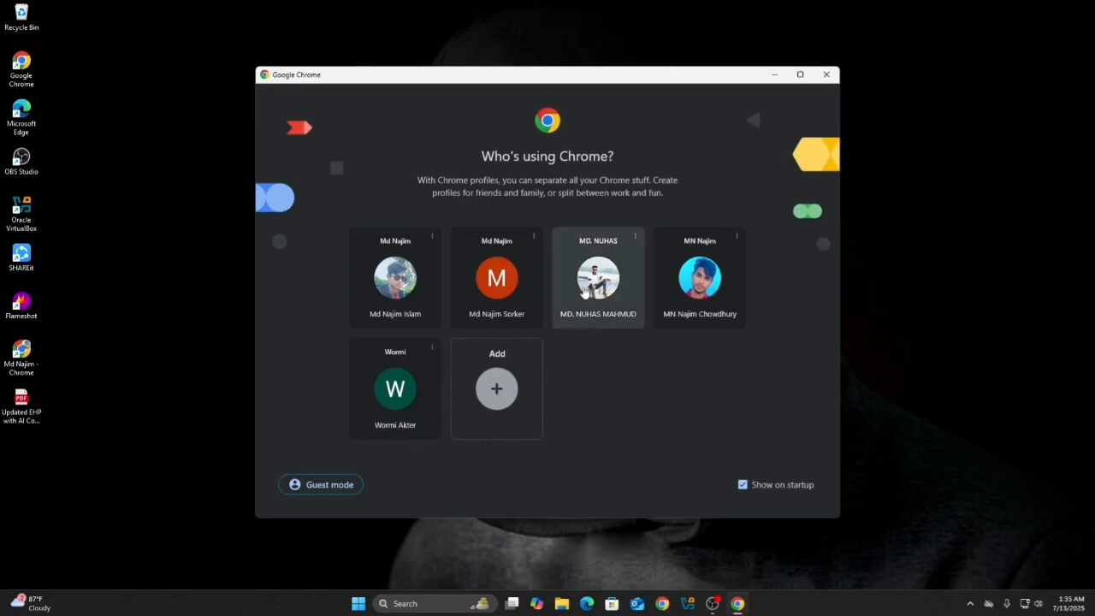
left_click(584, 291)
left_click(103, 34)
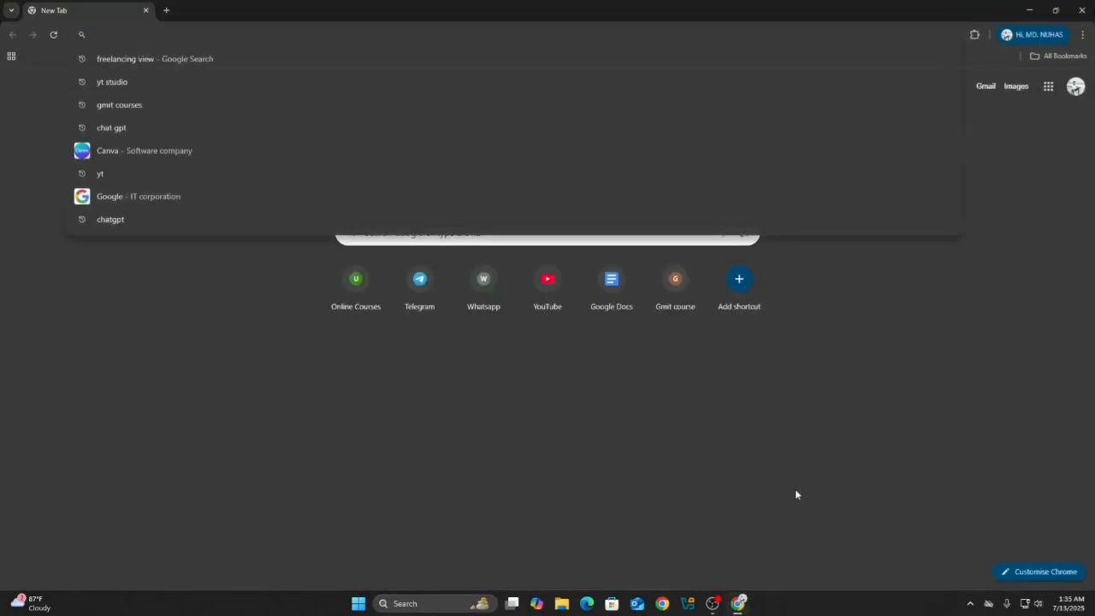
type("ch")
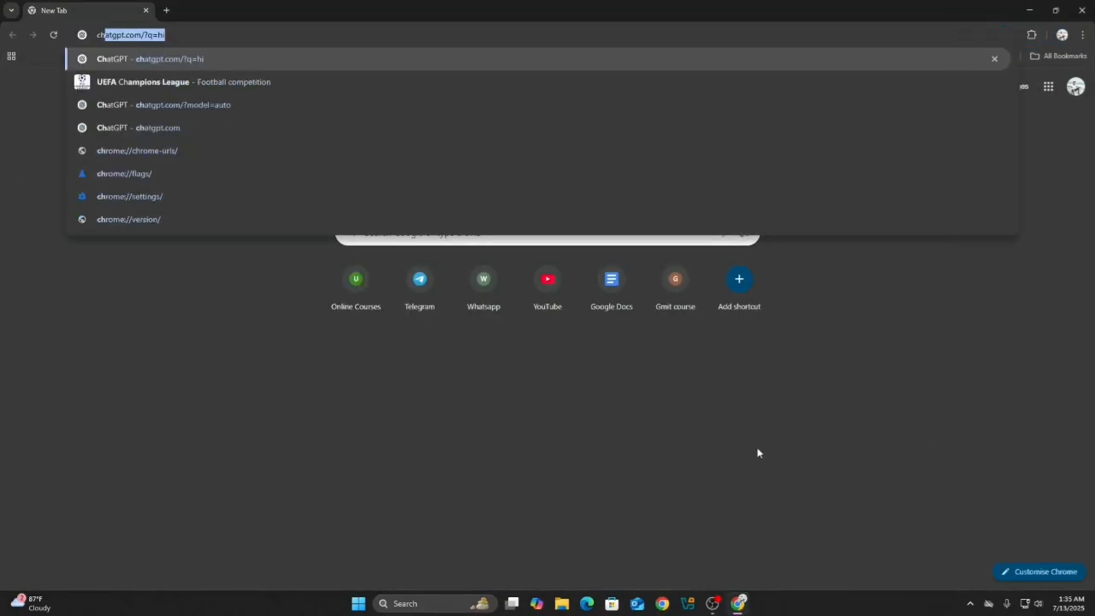
key("Return")
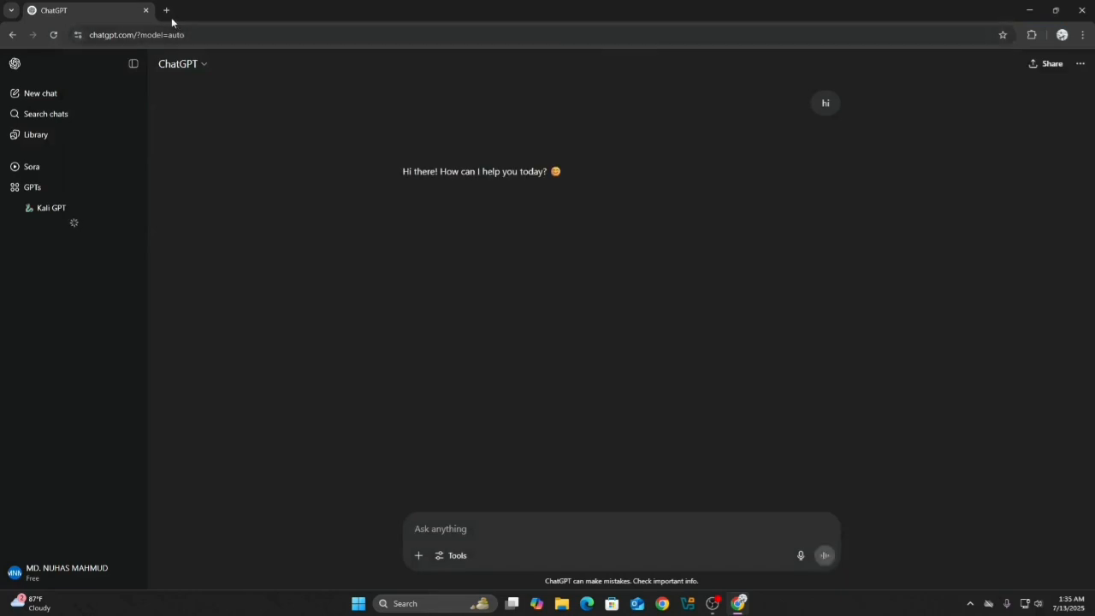
- Open Google Gemini (gemini.google.com) in a new browser tab
left_click(171, 18)
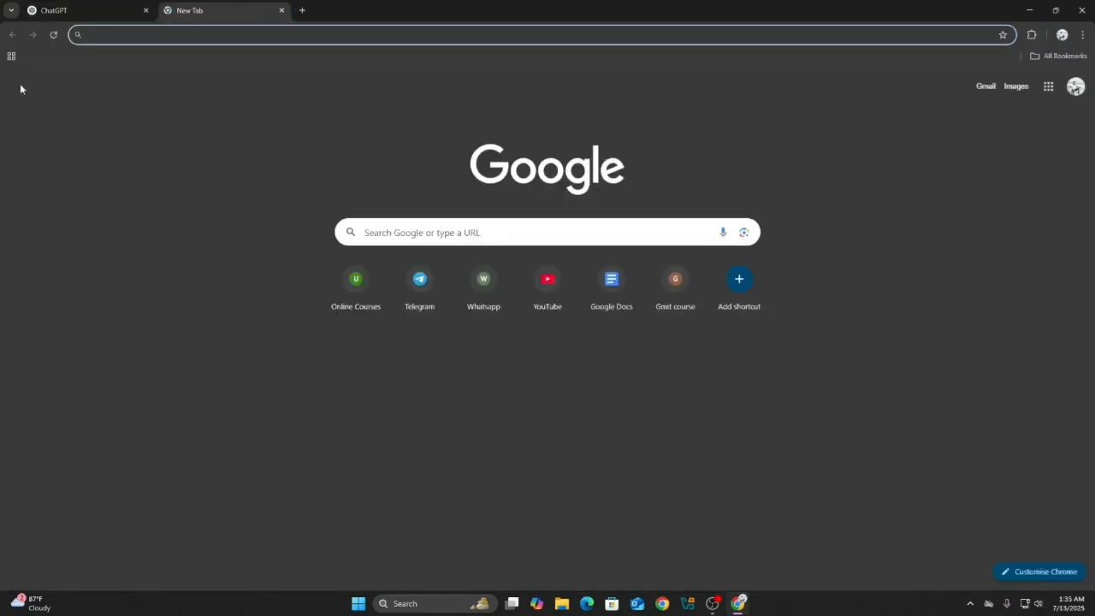
type("gm")
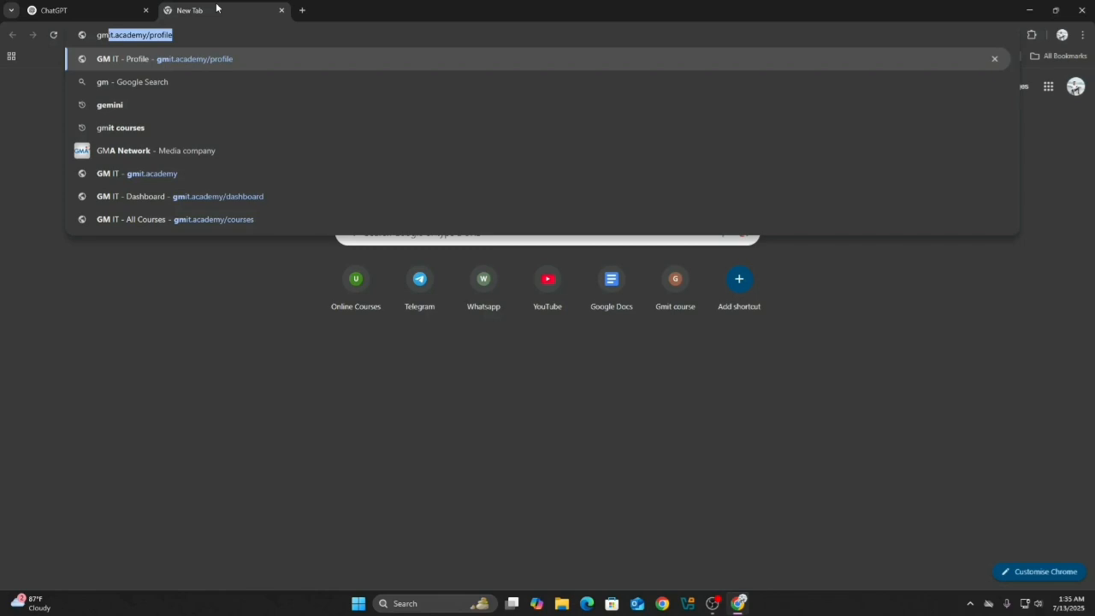
key("BackSpace")
key("BackSpace")
type("emini")
key("Return")
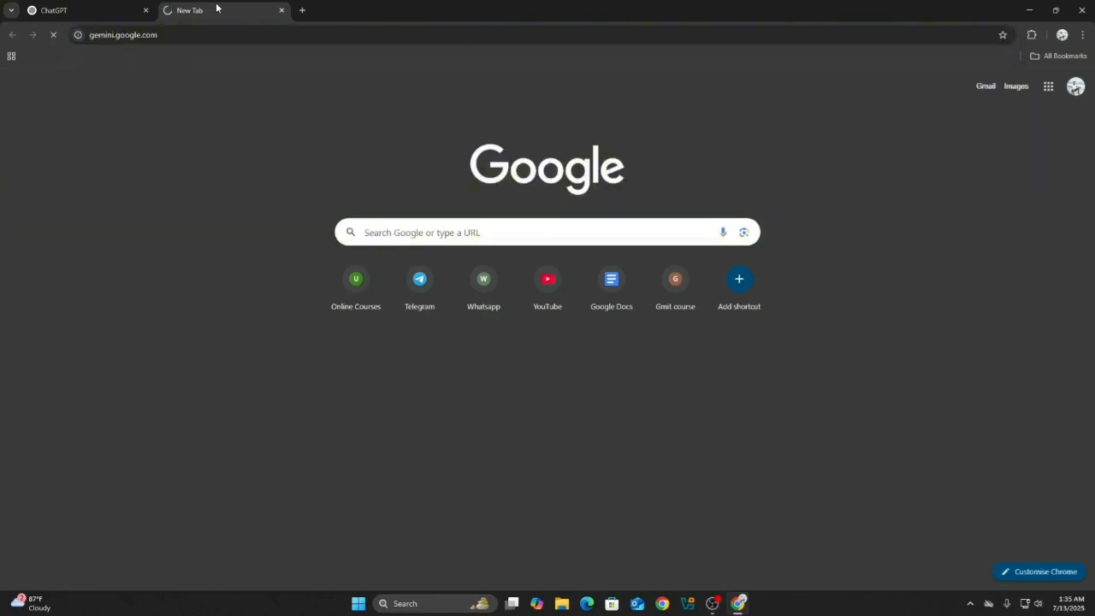
- Open canva.com in another new browser tab
left_click(303, 10)
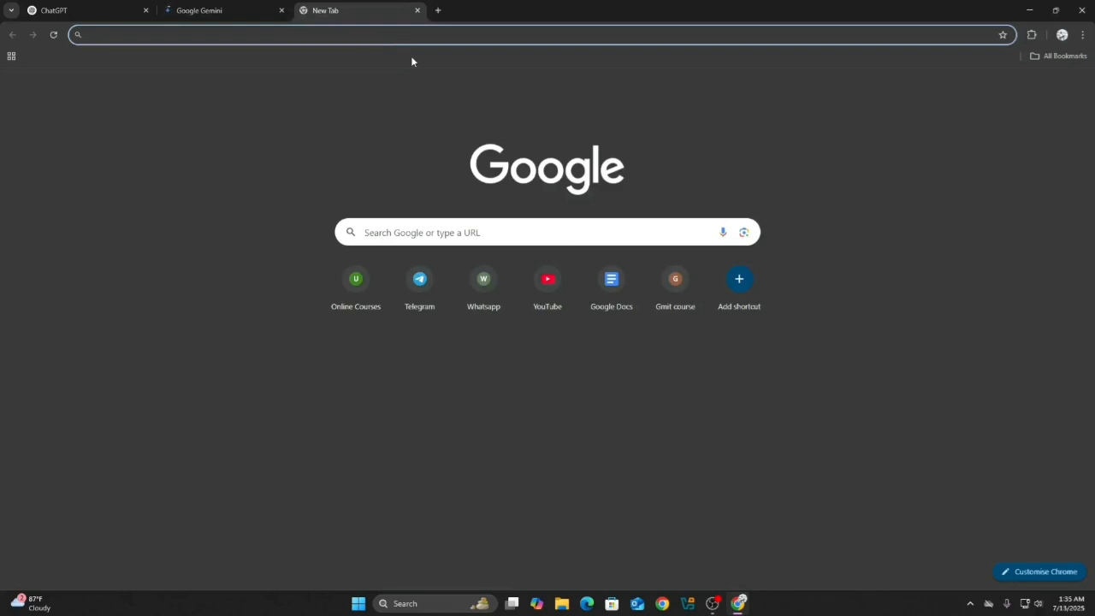
type("canva.com")
key("Return")
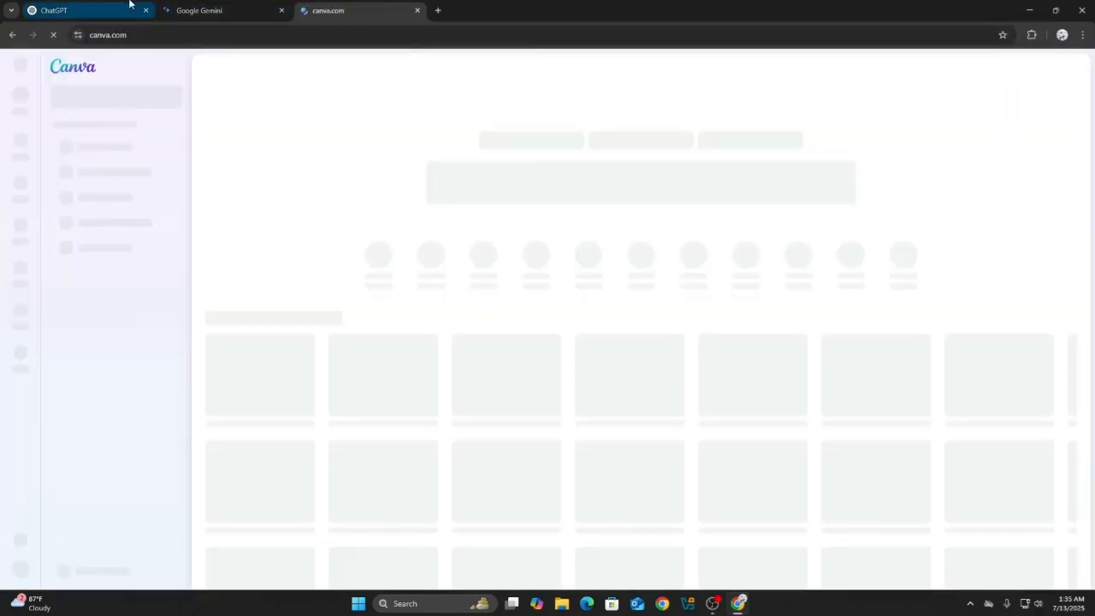
- Send ChatGPT the request "ami akta thumbnail chai jeita ai diya kivabe thumbnail banabo eita akta promte banaye daw"
left_click(94, 12)
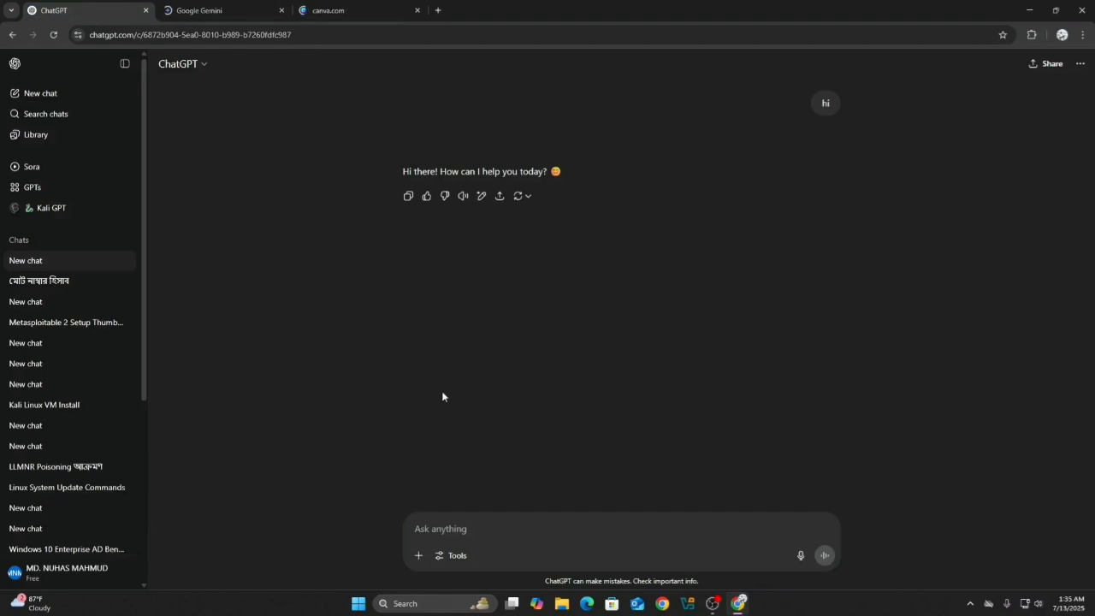
left_click(437, 531)
type("ami akta ")
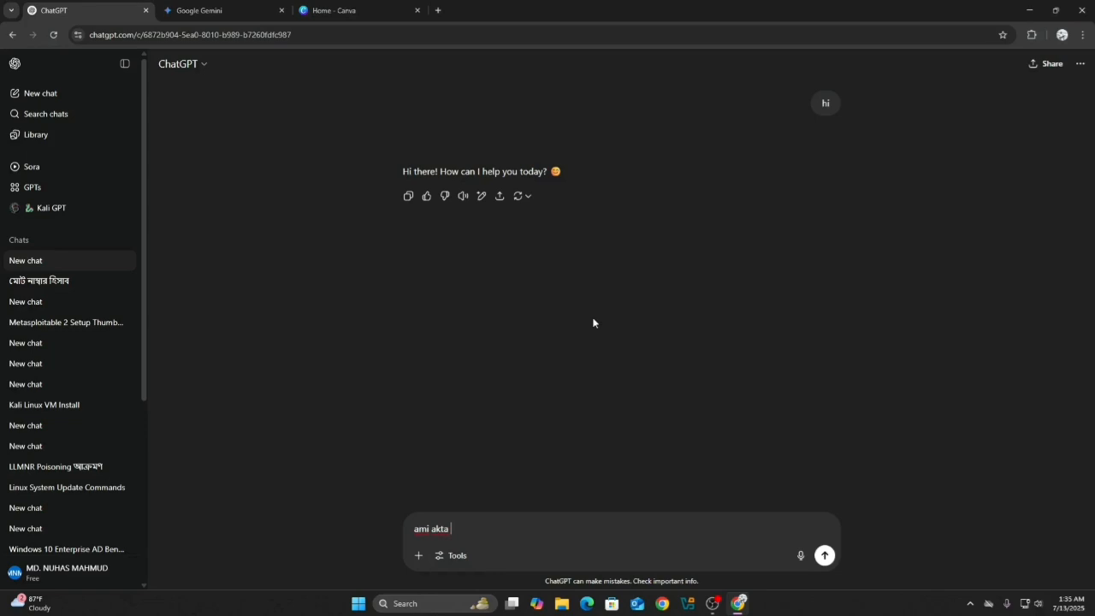
type("thumbnail chai jeita ai diya")
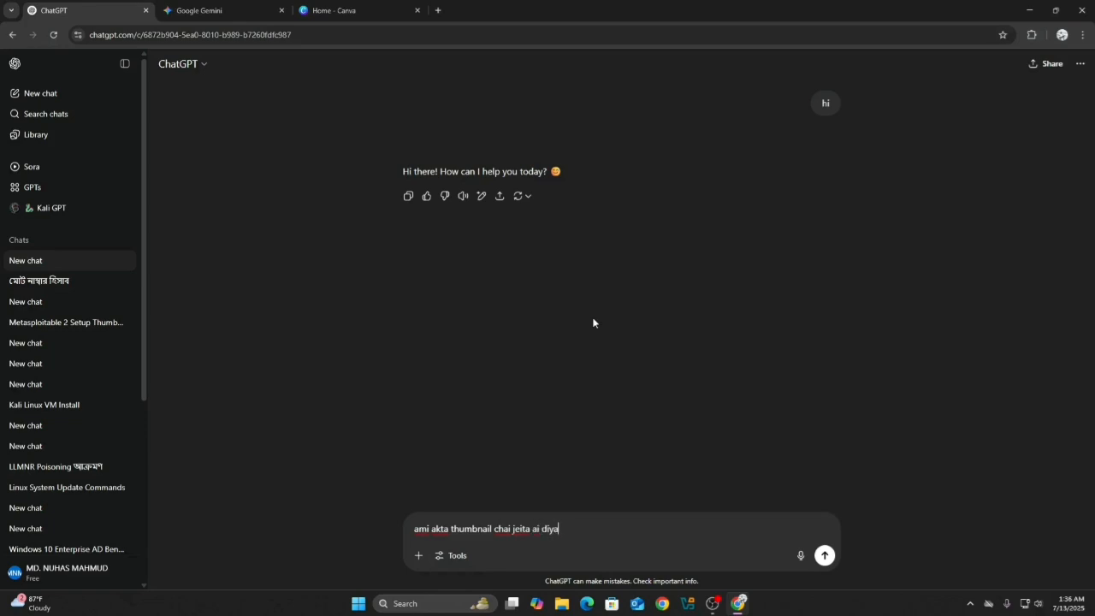
type(" kivabe thumbnail br")
key("BackSpace")
type("anabo eita")
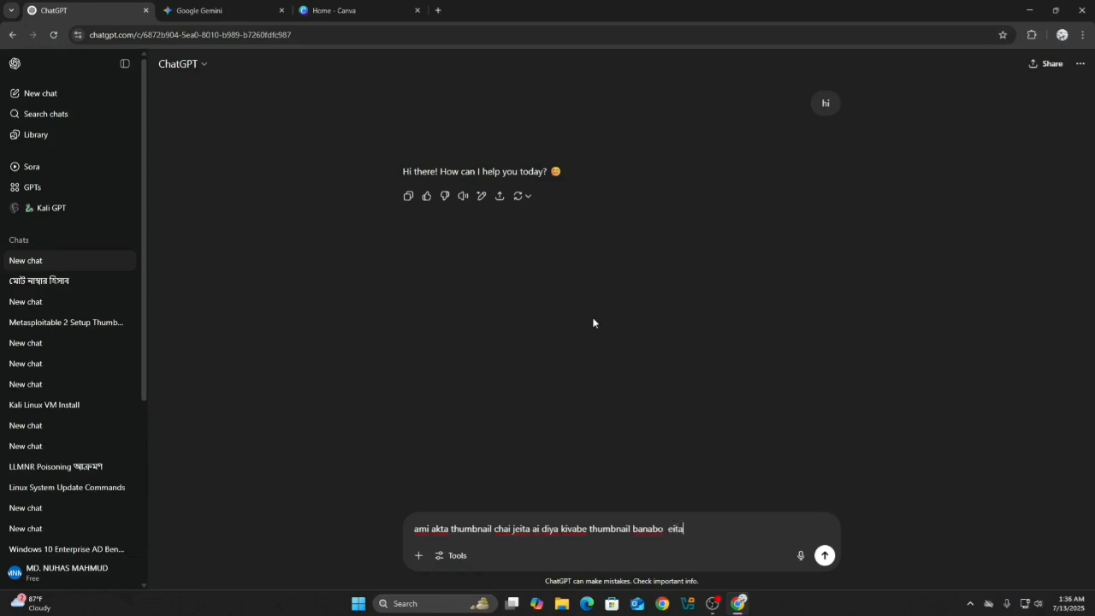
type(" a")
type("kta promte banaye daw")
key("Return")
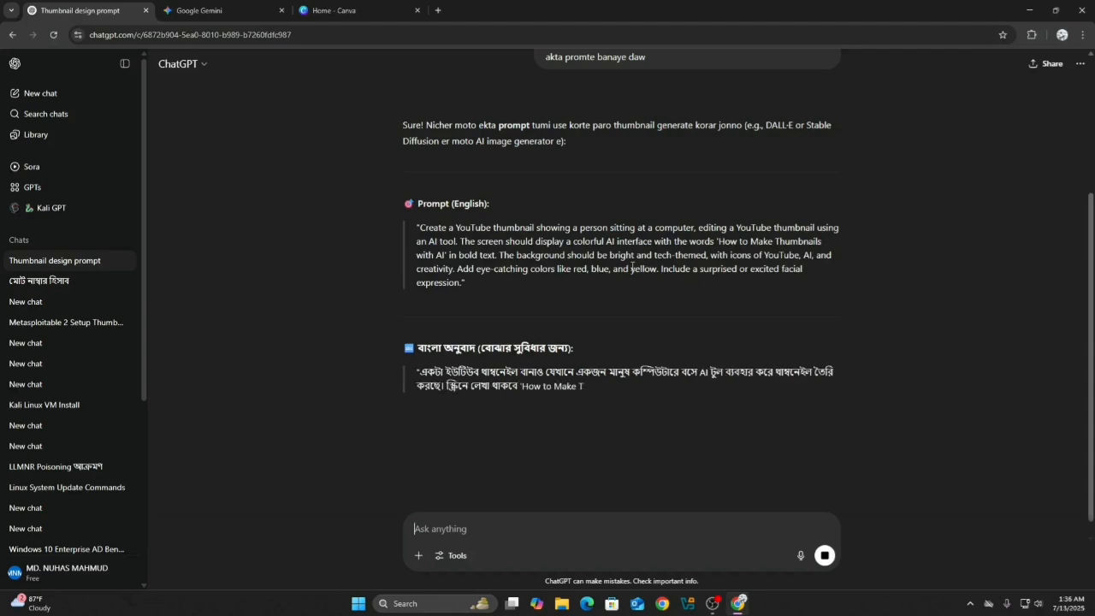
- Copy the full English thumbnail prompt from ChatGPT's answer
scroll(514, 289, "up", 2)
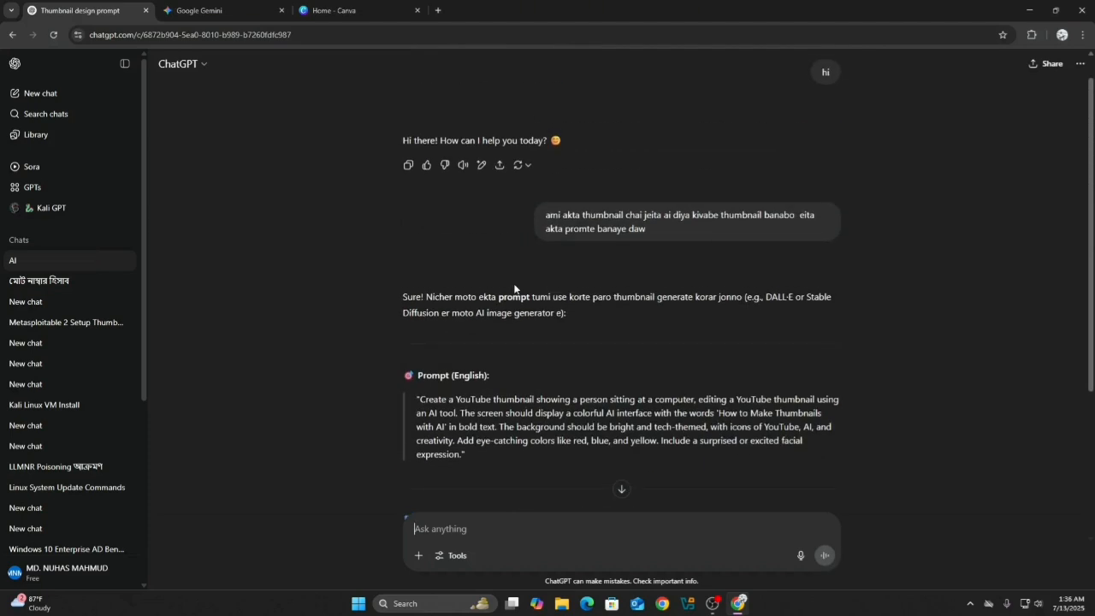
scroll(514, 289, "down", 1)
left_click_drag(417, 342, 462, 397)
key("ctrl+c")
right_click(443, 355)
left_click(467, 366)
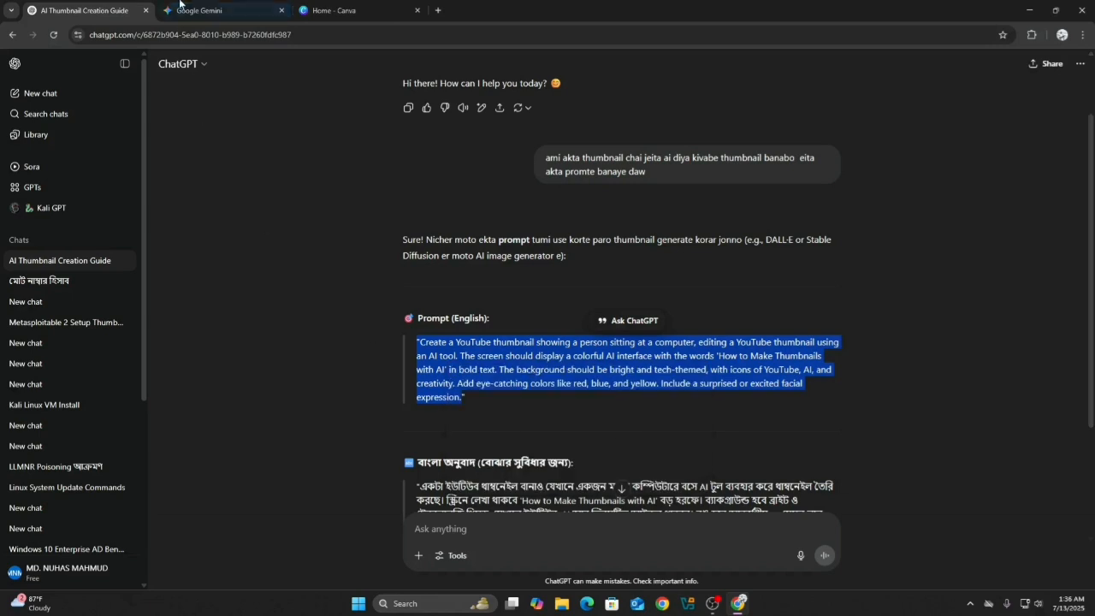
- Switch to Gemini, paste the copied YouTube thumbnail prompt into the chat and submit it
left_click(201, 10)
left_click(583, 440)
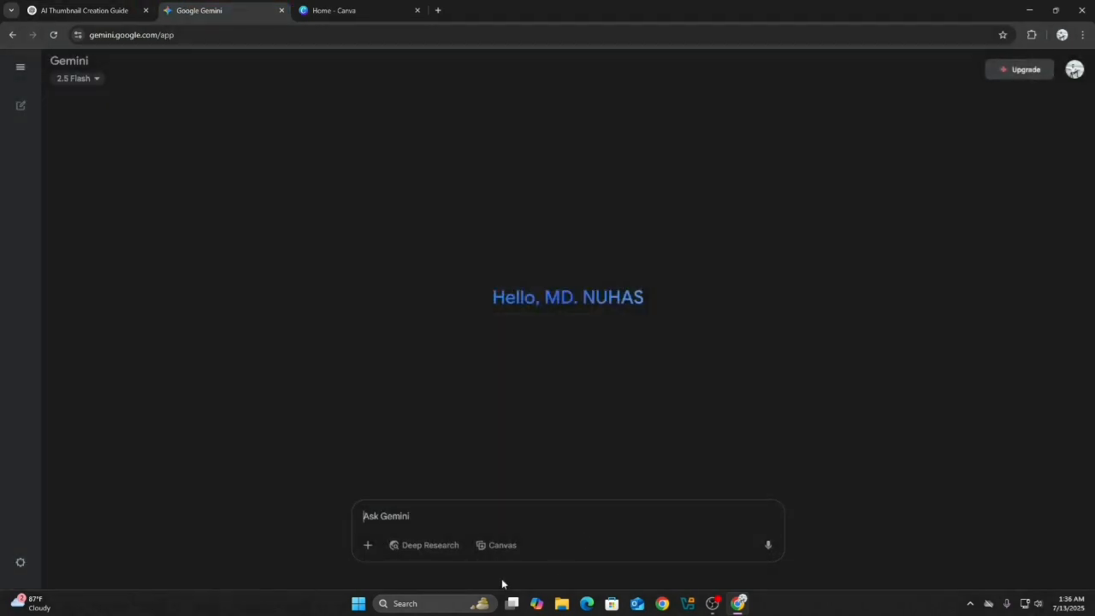
right_click(425, 515)
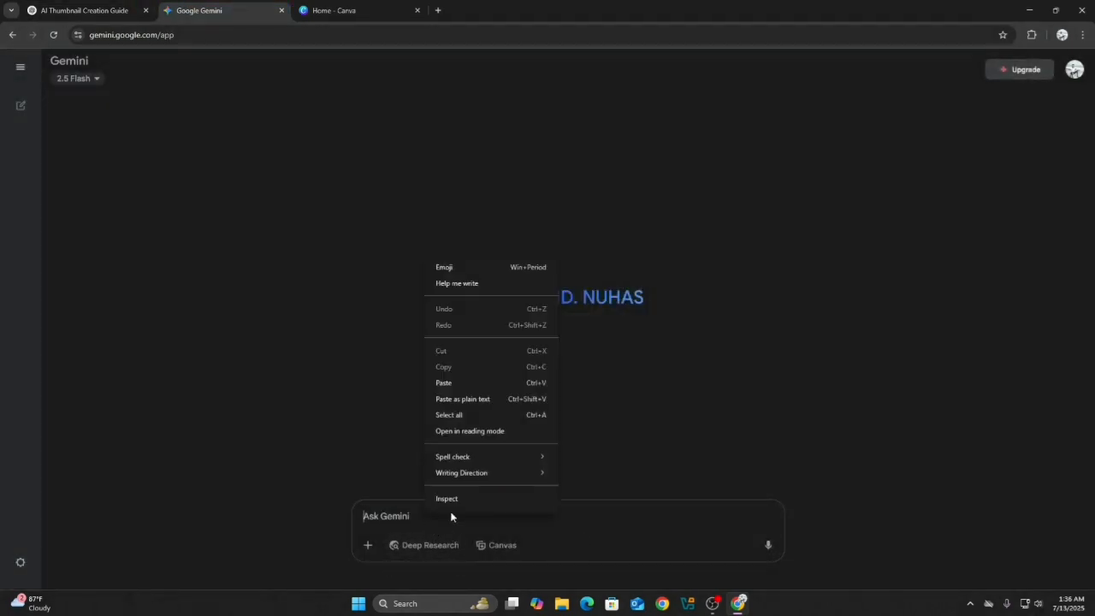
left_click(465, 382)
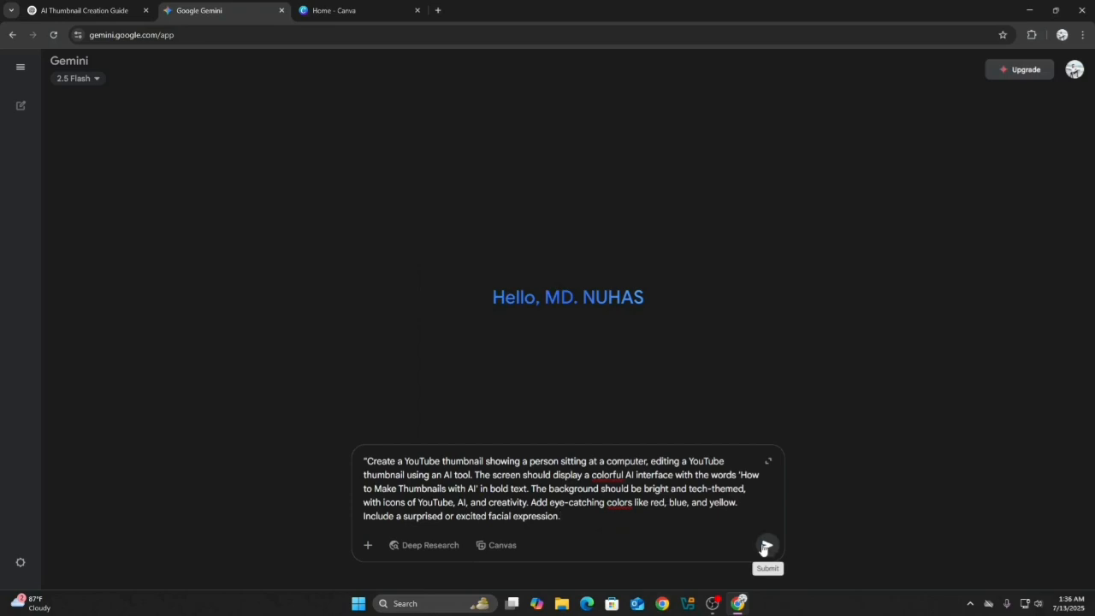
left_click(766, 546)
- Switch to Canva AI, choose to create an image, paste the copied thumbnail prompt and submit it for generation
left_click(334, 10)
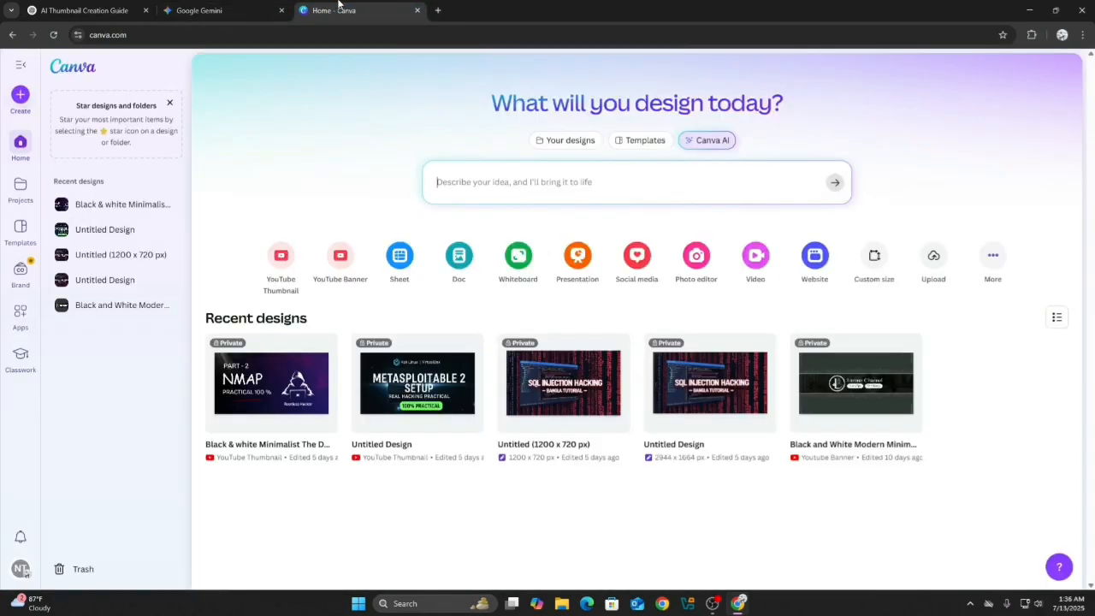
left_click(479, 182)
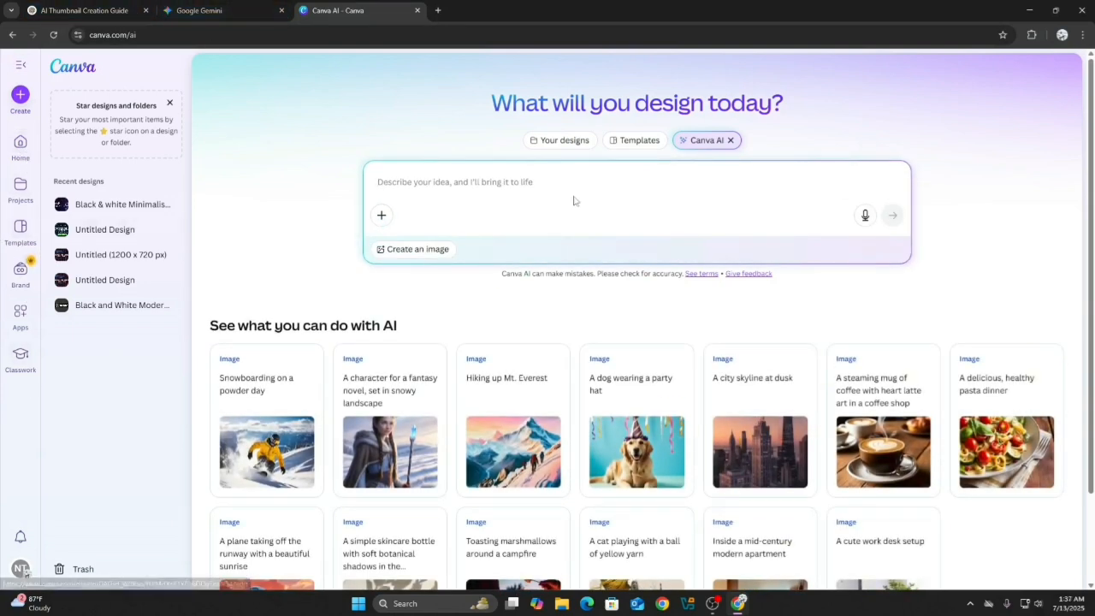
right_click(481, 187)
left_click(432, 256)
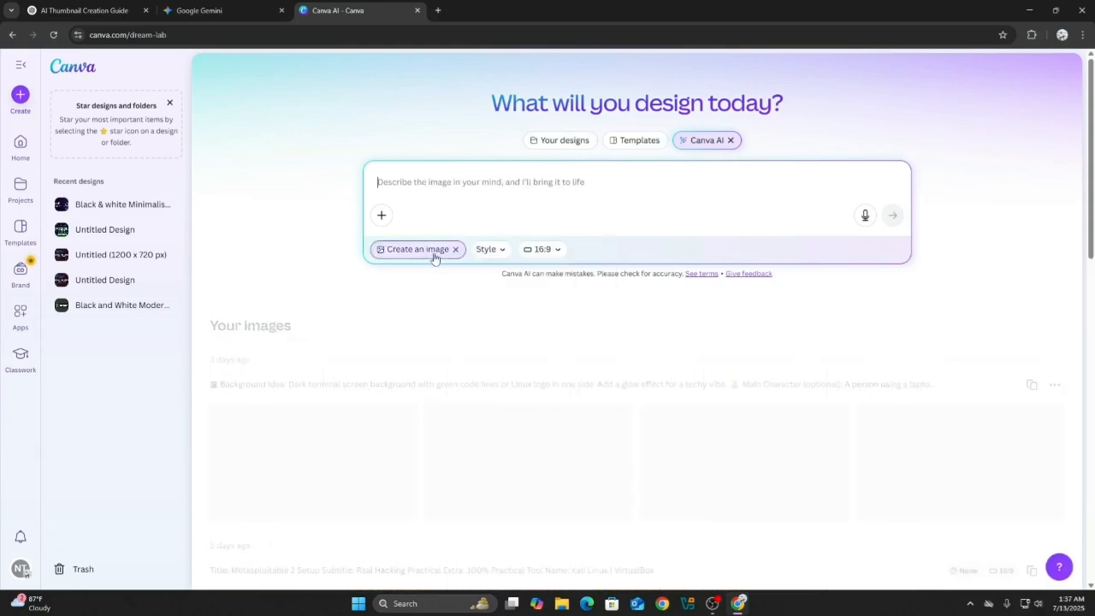
right_click(437, 185)
left_click(471, 315)
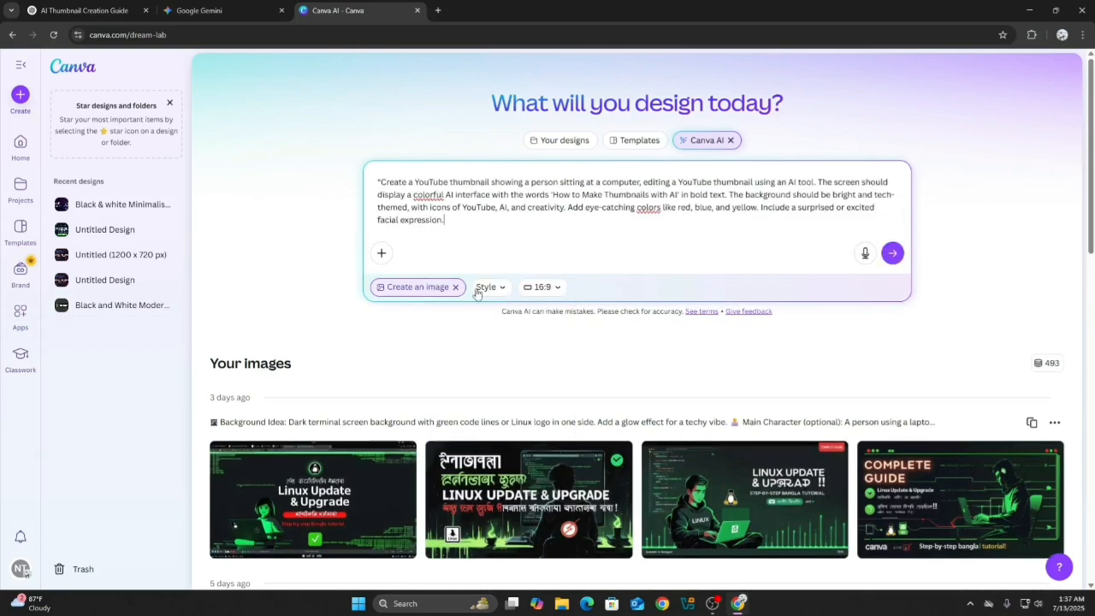
left_click(890, 254)
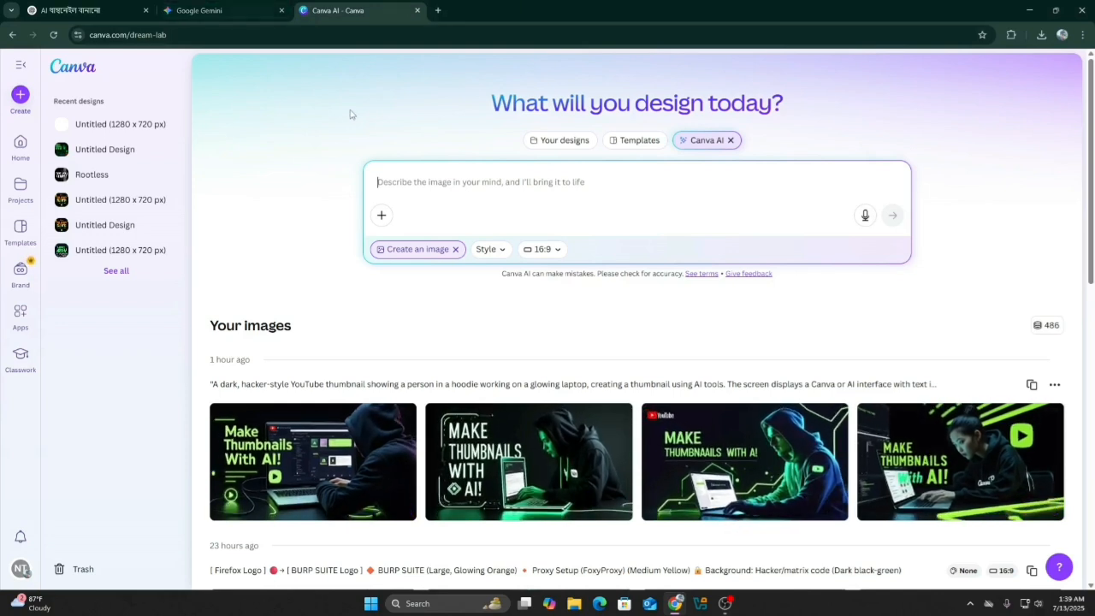
- Look over the thumbnail generated in Gemini and the thumbnail prompts in the ChatGPT conversation
left_click(193, 10)
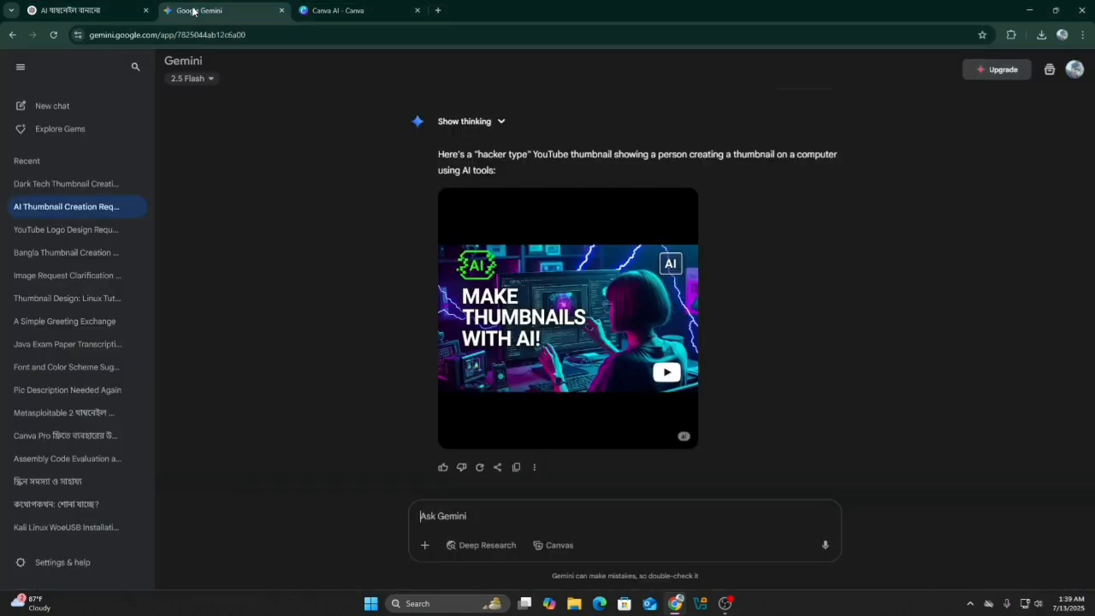
mouse_move(605, 309)
left_click(78, 7)
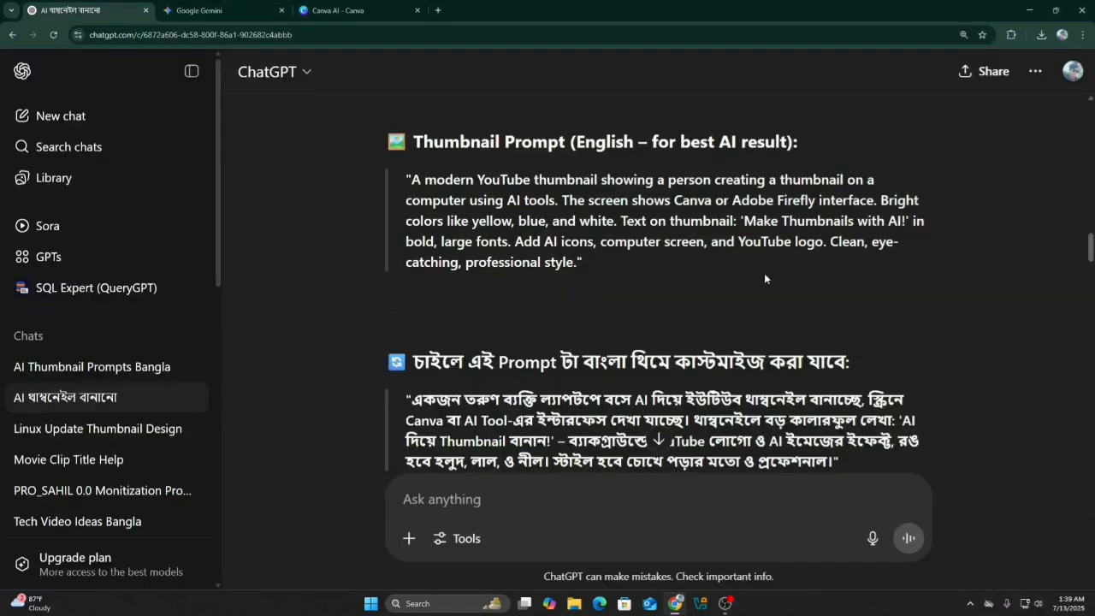
scroll(761, 274, "up", 1)
scroll(748, 274, "down", 3)
scroll(744, 274, "down", 3)
scroll(734, 320, "down", 5)
scroll(774, 321, "down", 3)
scroll(767, 317, "up", 1)
scroll(553, 244, "up", 2)
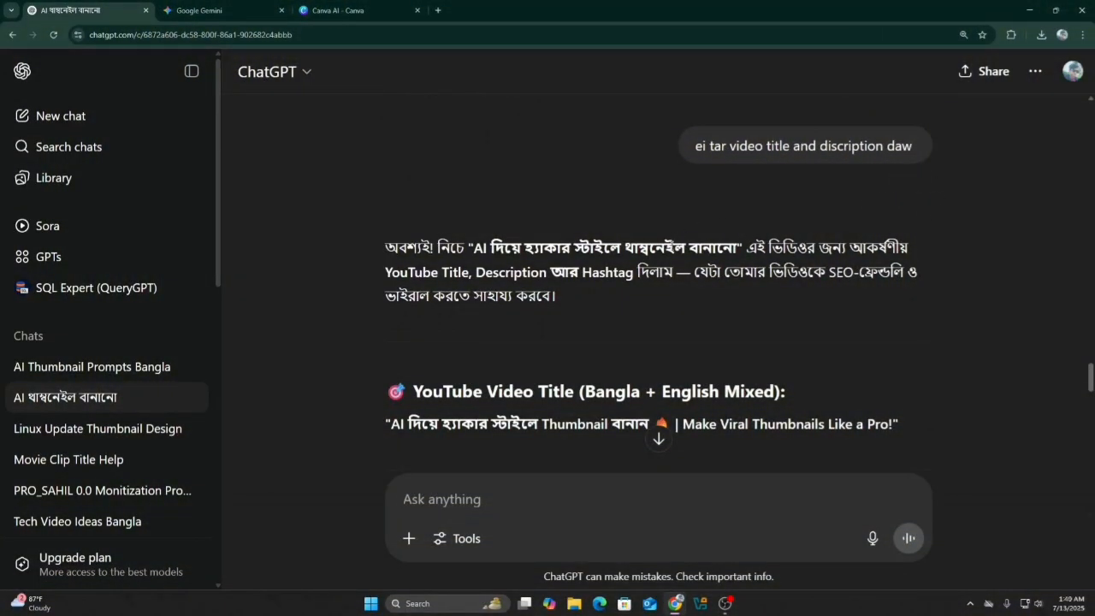
- Examine the suggested YouTube video title, description, hashtags and comma-separated tags in the ChatGPT conversation
scroll(672, 245, "down", 1)
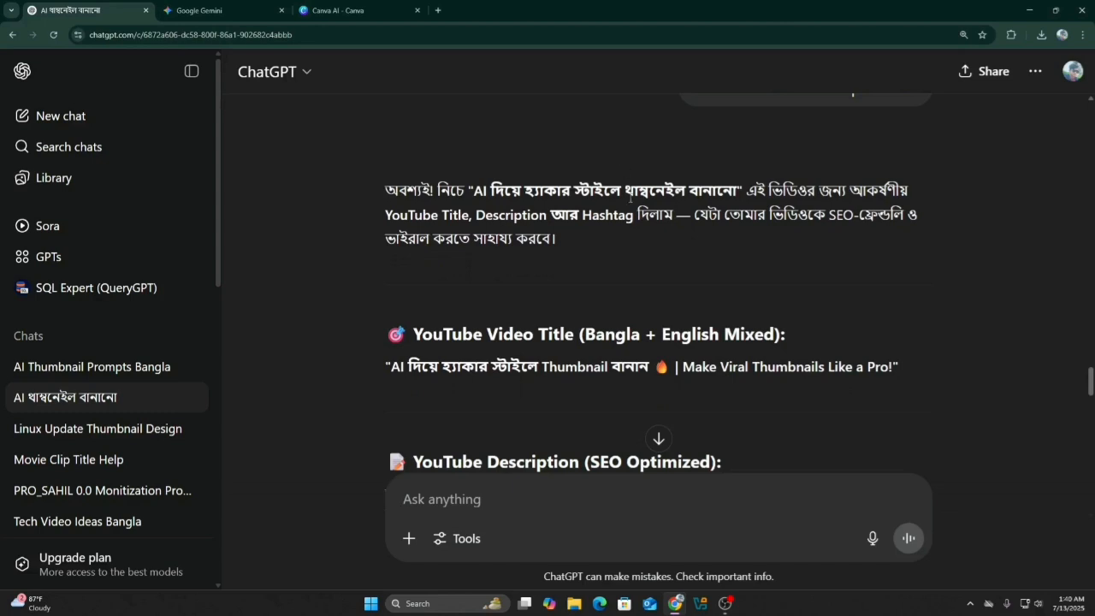
scroll(632, 232, "down", 2)
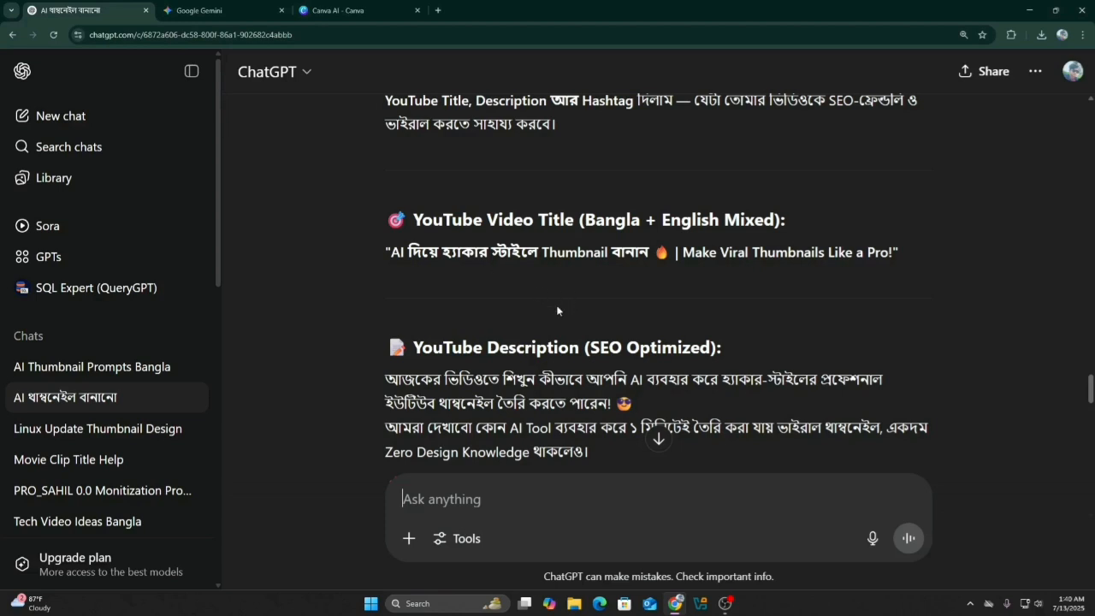
scroll(557, 310, "down", 10)
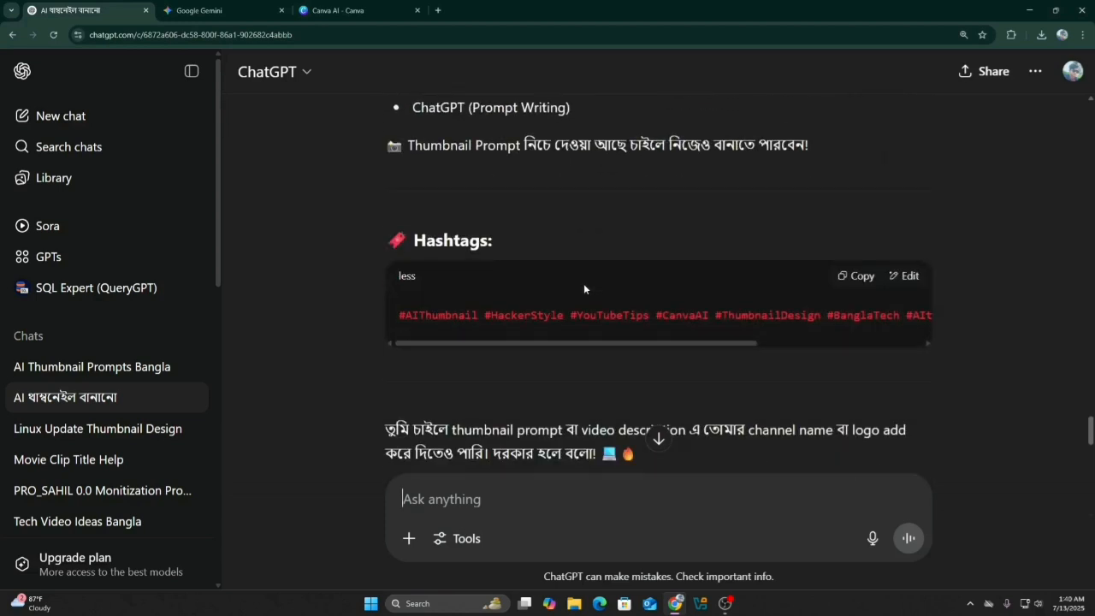
left_click_drag(648, 344, 849, 346)
left_click_drag(756, 345, 543, 335)
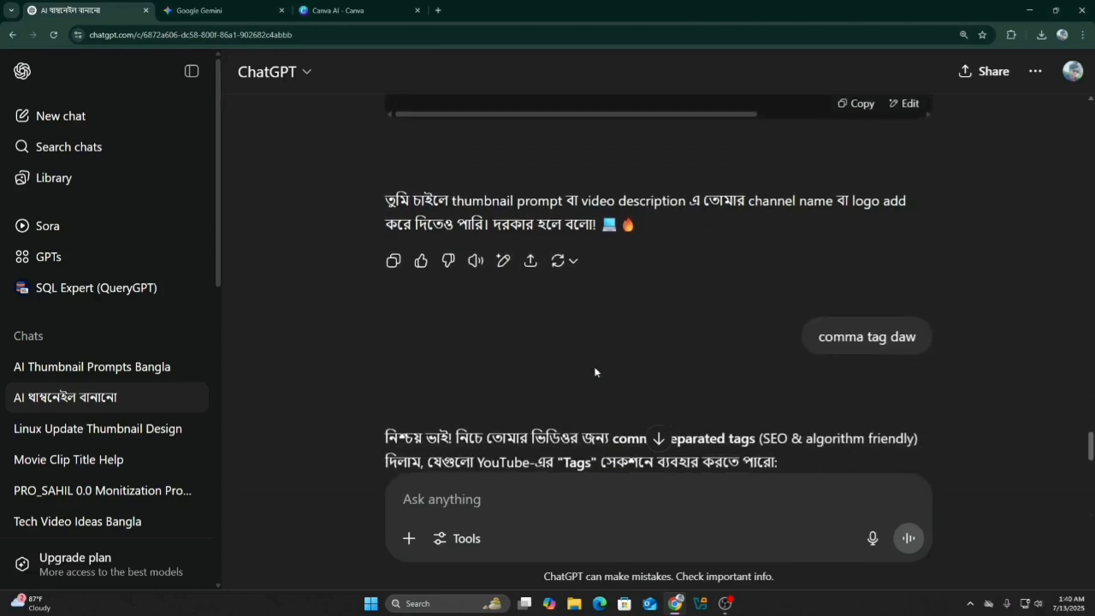
scroll(671, 412, "down", 4)
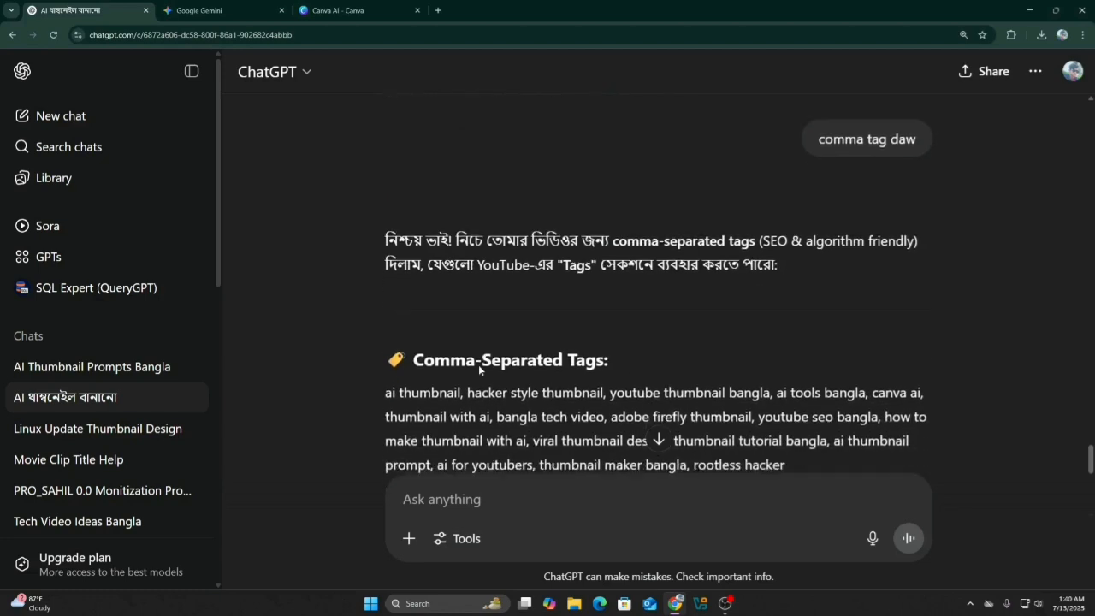
left_click_drag(371, 201, 789, 264)
left_click(740, 370)
scroll(735, 377, "up", 1)
scroll(734, 376, "up", 8)
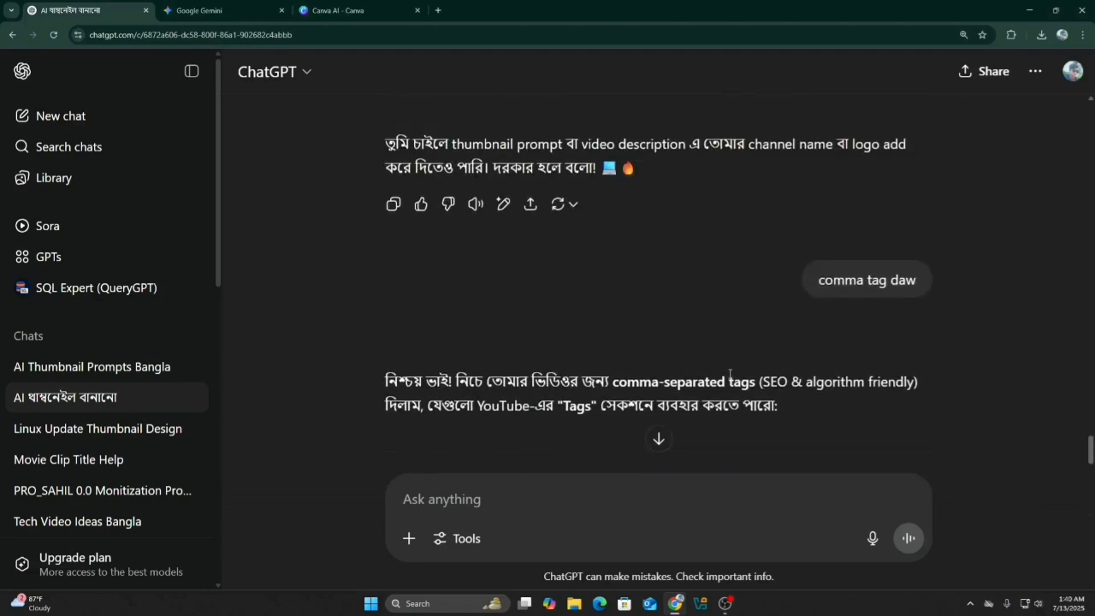
scroll(719, 351, "up", 4)
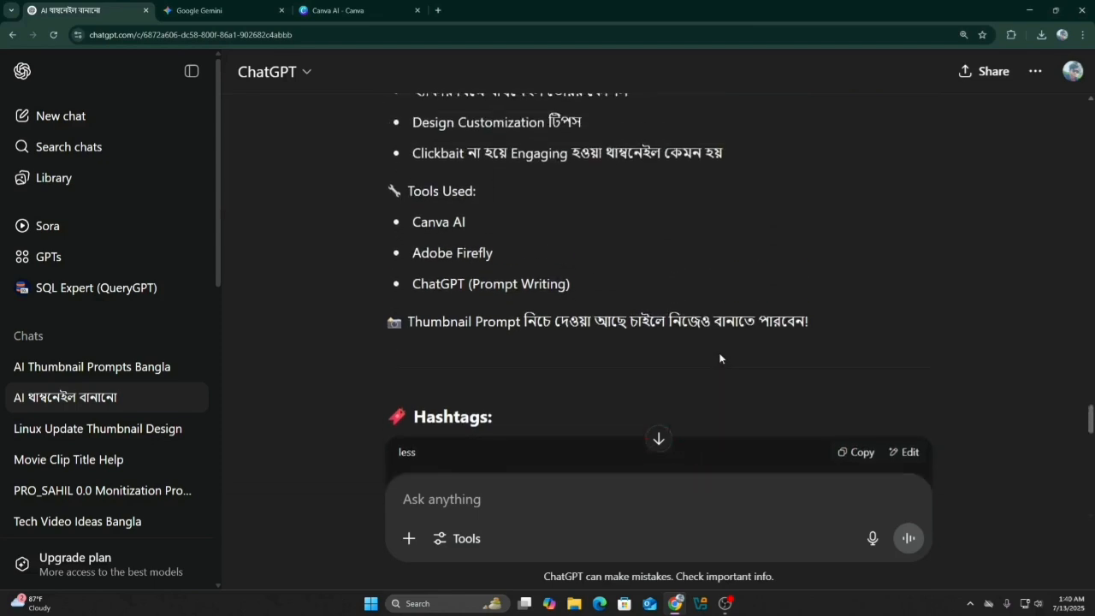
scroll(719, 359, "up", 5)
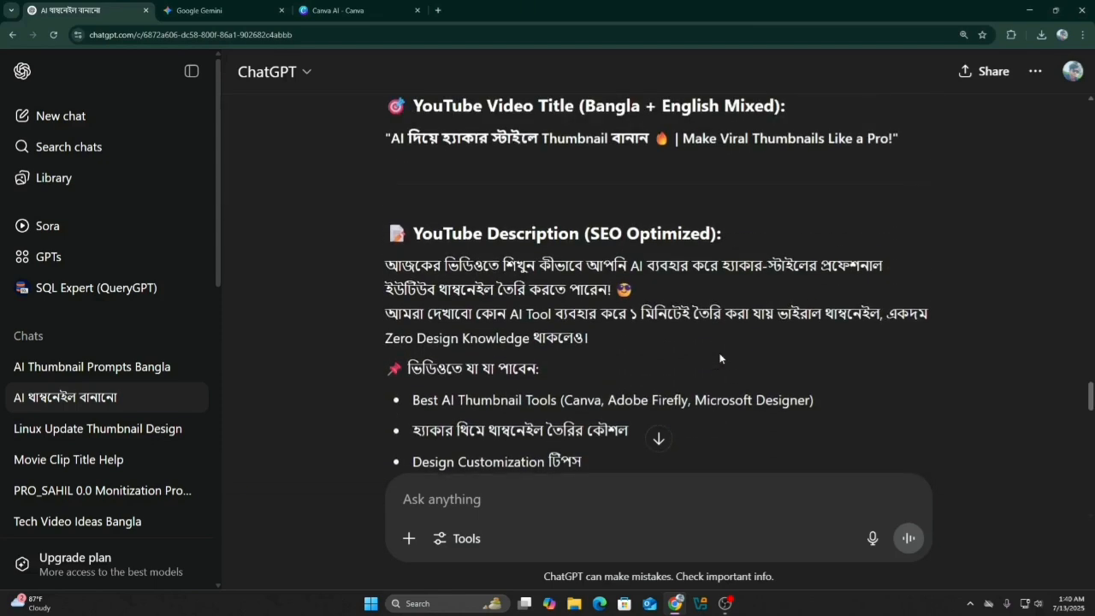
- Compare the hacker-style "MAKE THUMBNAILS WITH AI!" thumbnails generated in ChatGPT, Gemini and Canva AI
scroll(719, 359, "up", 12)
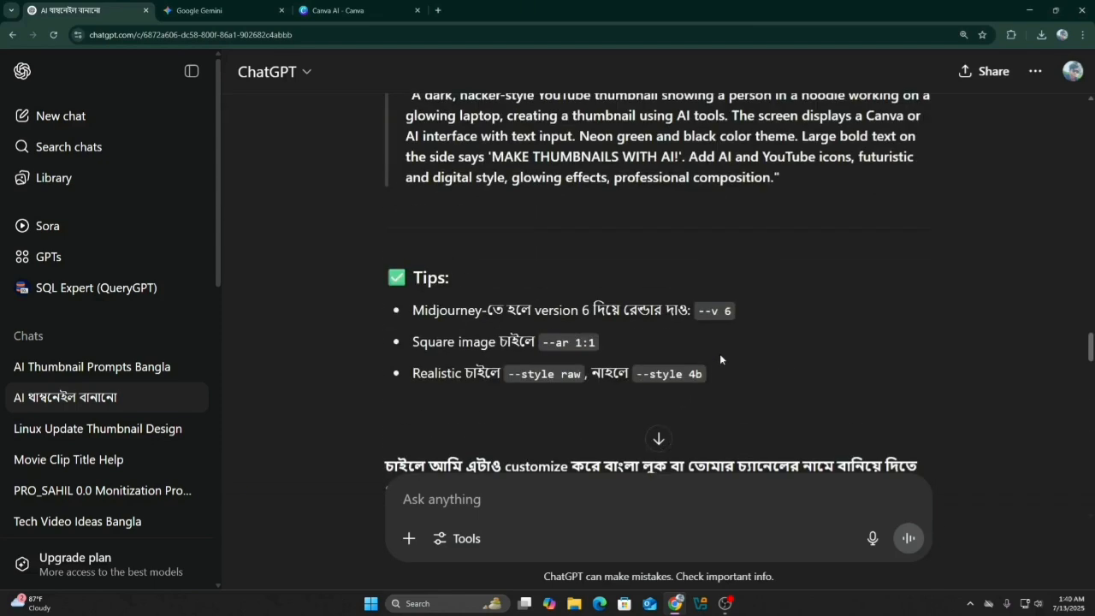
scroll(721, 354, "up", 10)
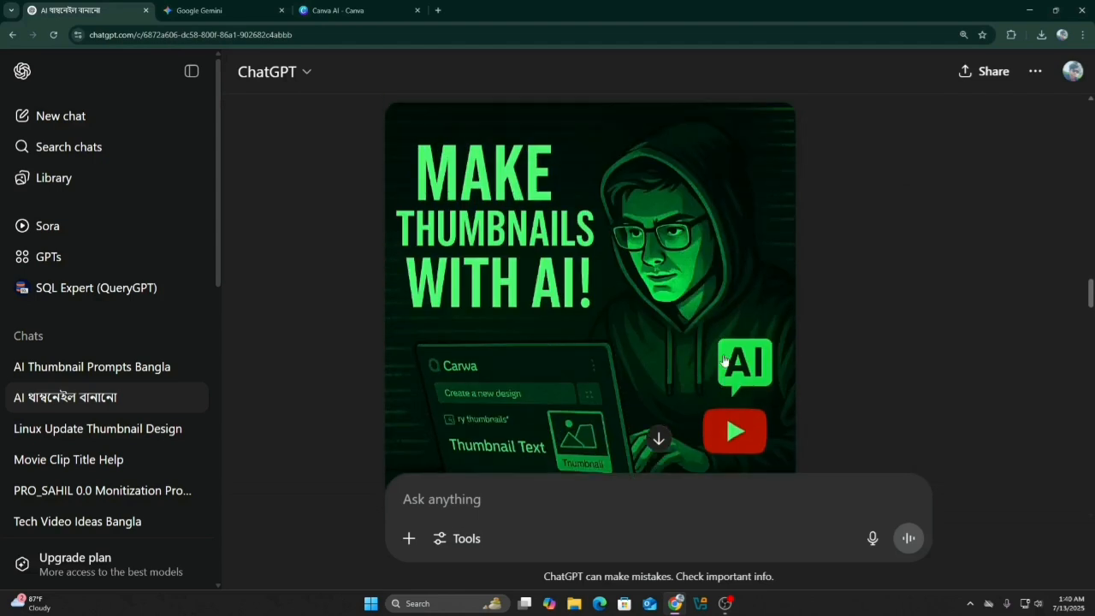
left_click(203, 9)
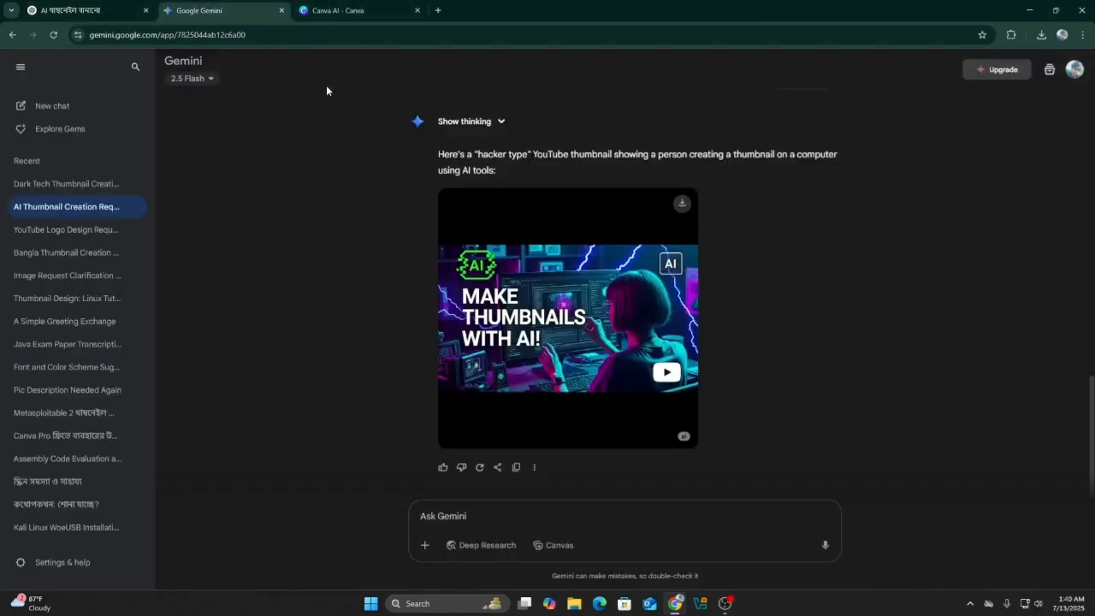
left_click(342, 11)
left_click(209, 8)
left_click(94, 16)
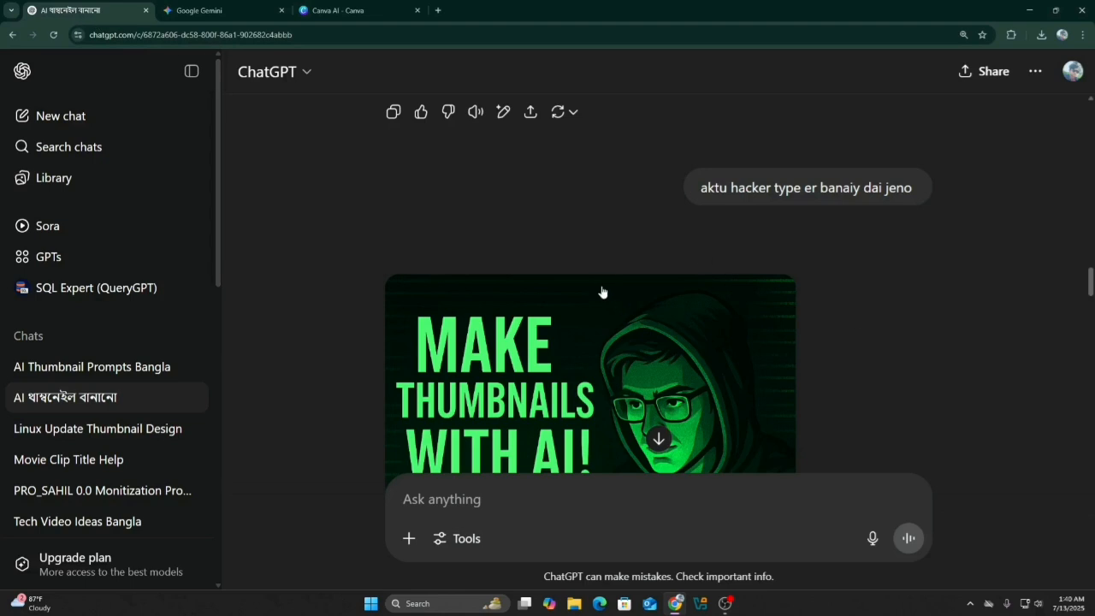
scroll(601, 292, "down", 4)
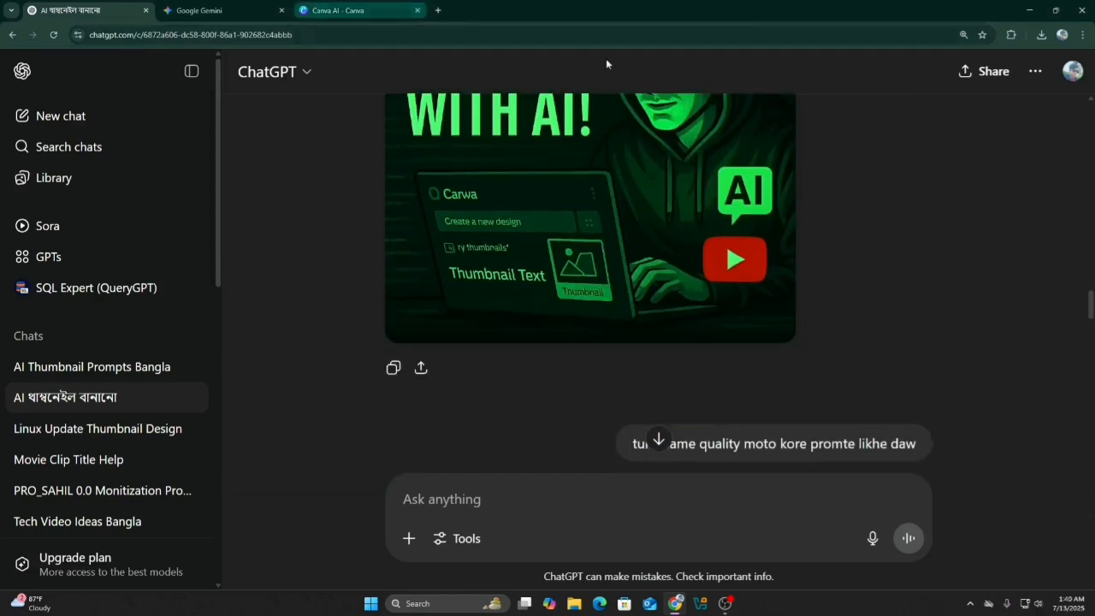
left_click(211, 11)
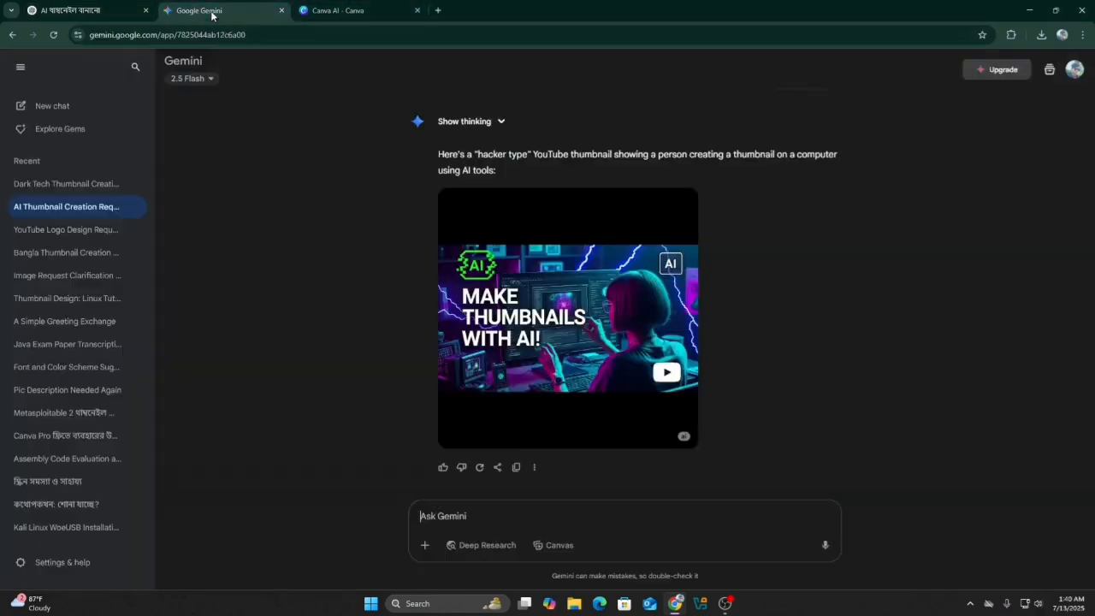
left_click(323, 10)
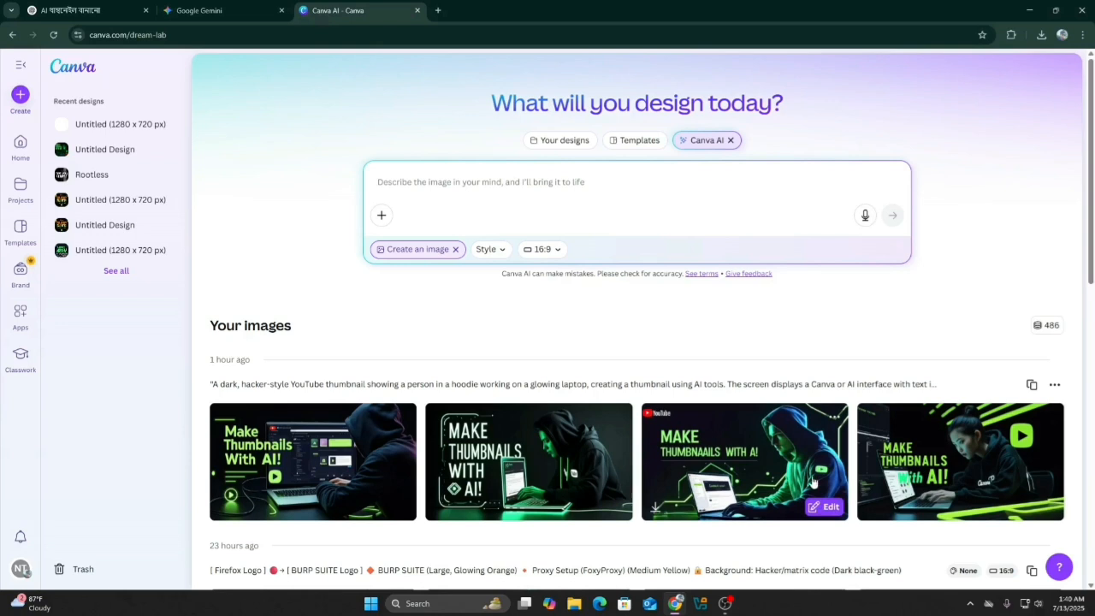
left_click(94, 10)
scroll(599, 282, "up", 2)
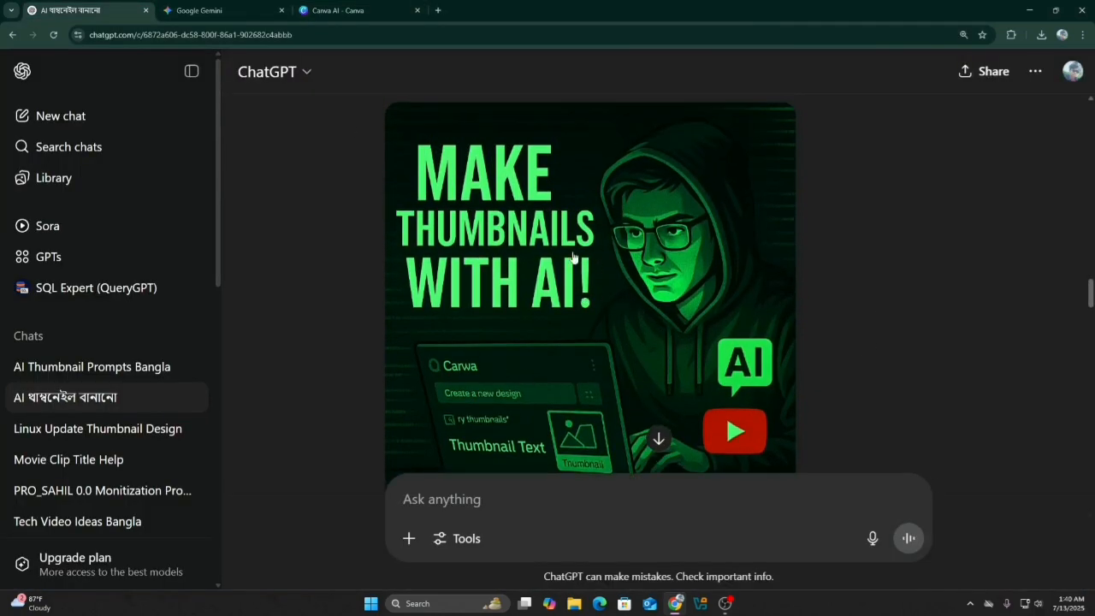
- Examine the individual hoodie-and-laptop thumbnail variants in Canva AI and check them against the ChatGPT and Gemini images
left_click(338, 10)
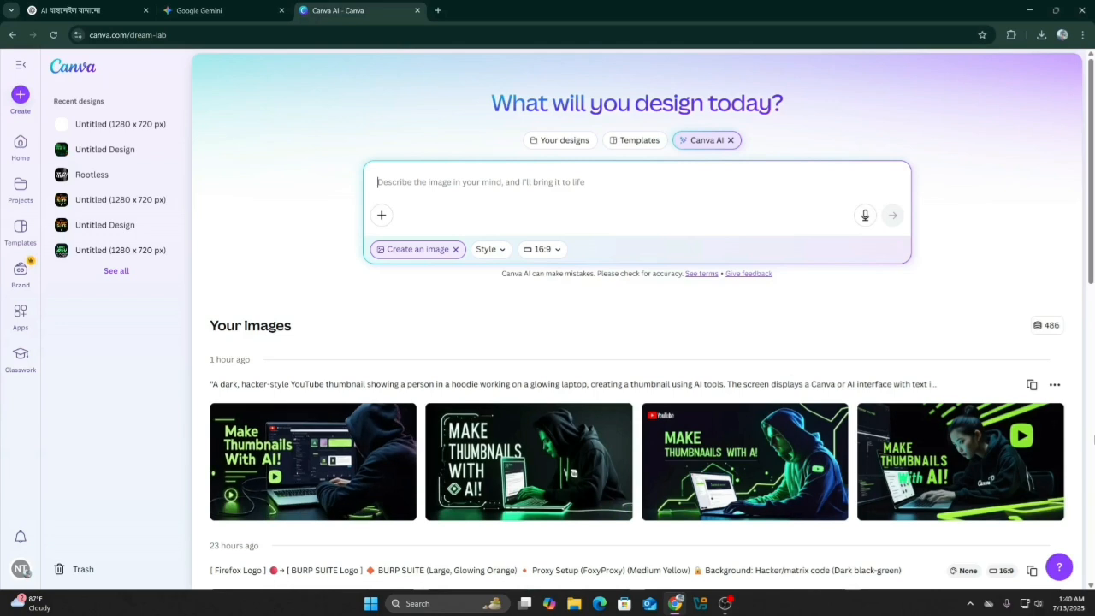
left_click(259, 7)
left_click(86, 10)
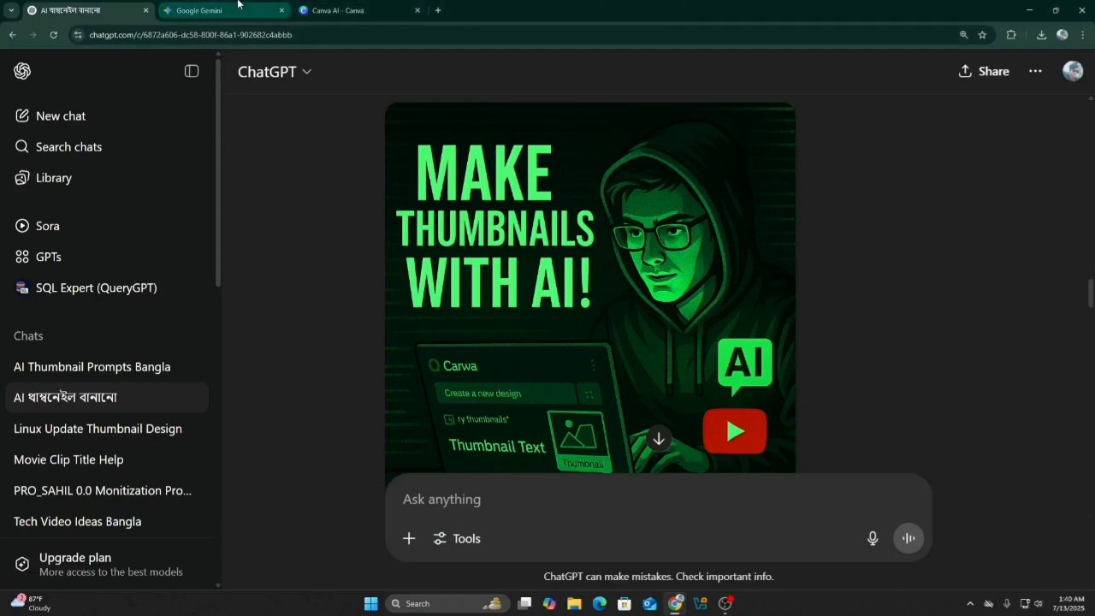
mouse_move(238, 3)
left_click(331, 10)
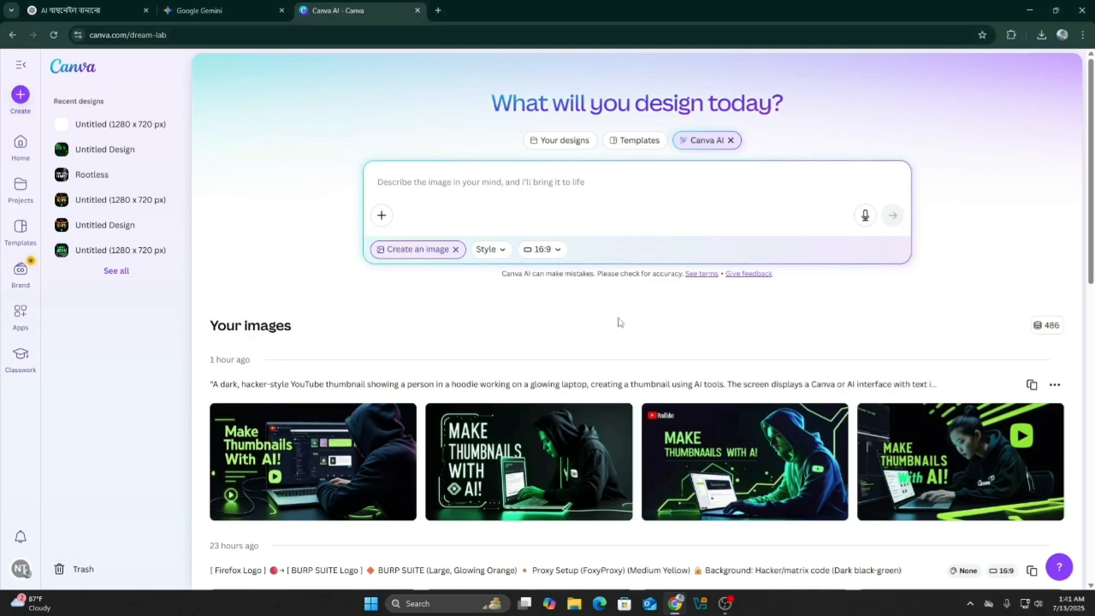
mouse_move(694, 457)
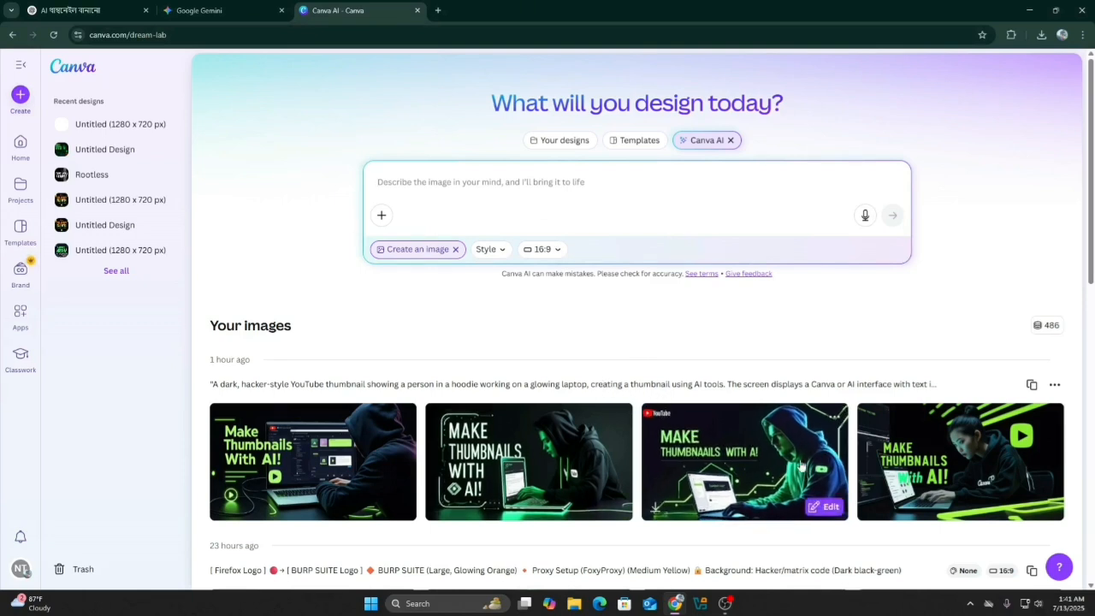
mouse_move(870, 472)
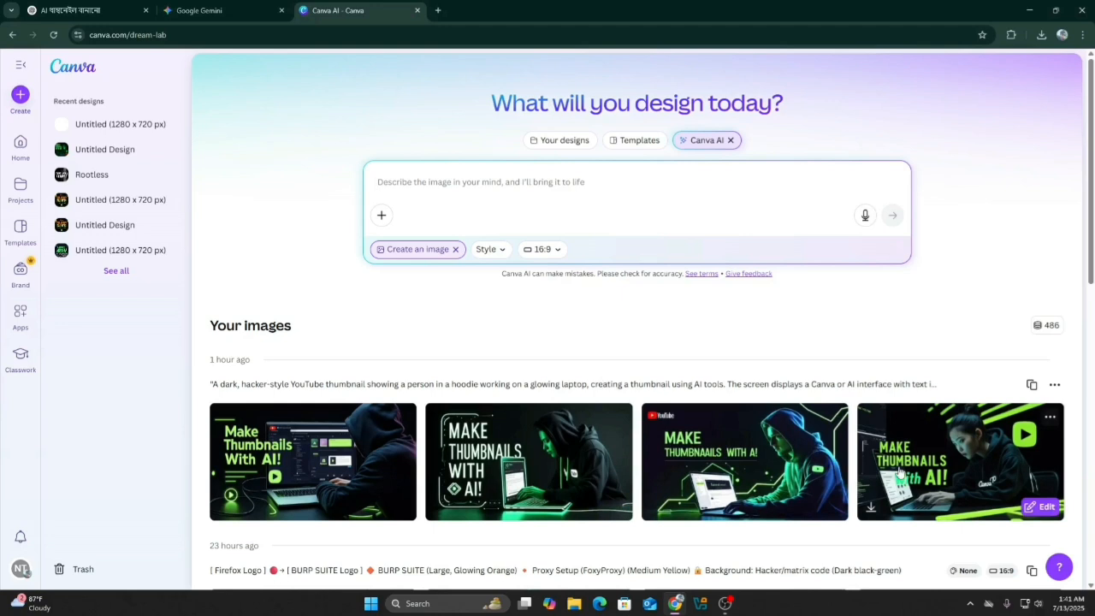
left_click(209, 10)
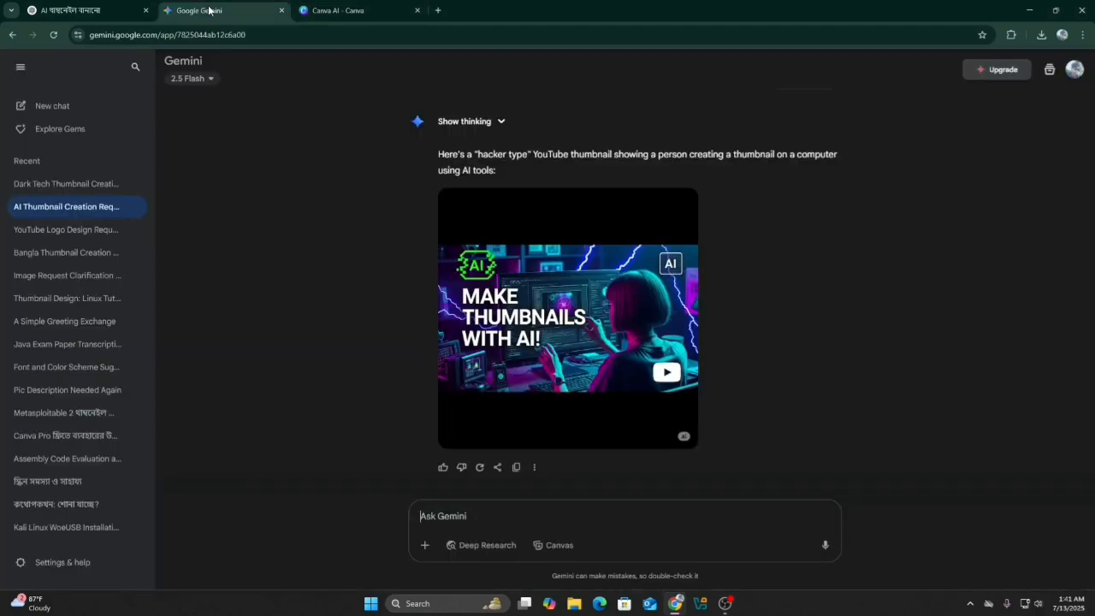
- Switch to ChatGPT and review the thumbnail prompt tips, video description, hashtags and comma-separated tags in the conversation
left_click(114, 10)
scroll(559, 363, "down", 6)
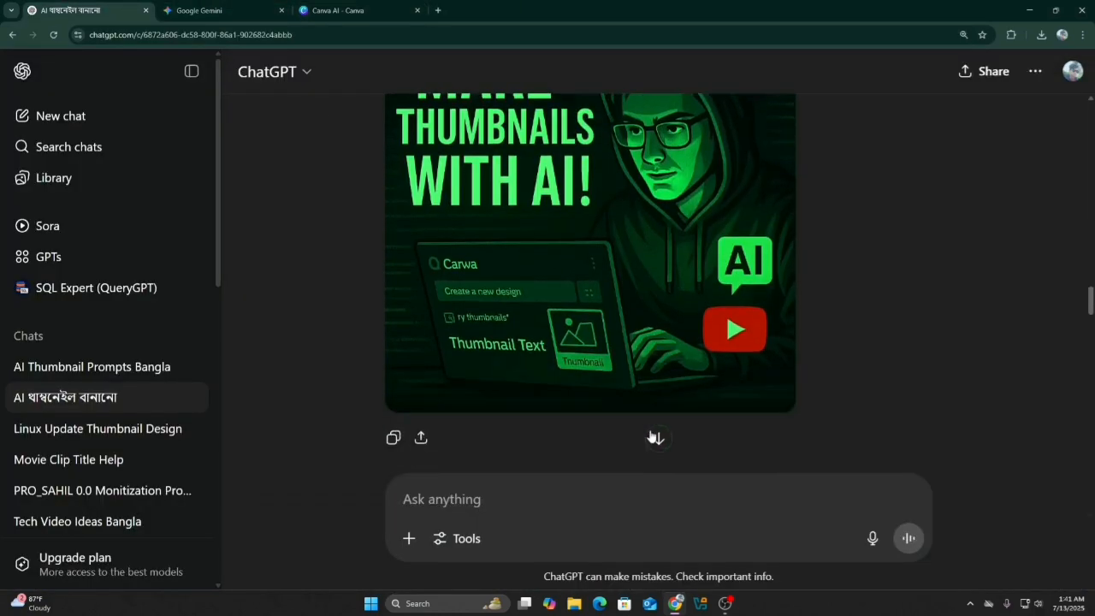
scroll(683, 411, "down", 15)
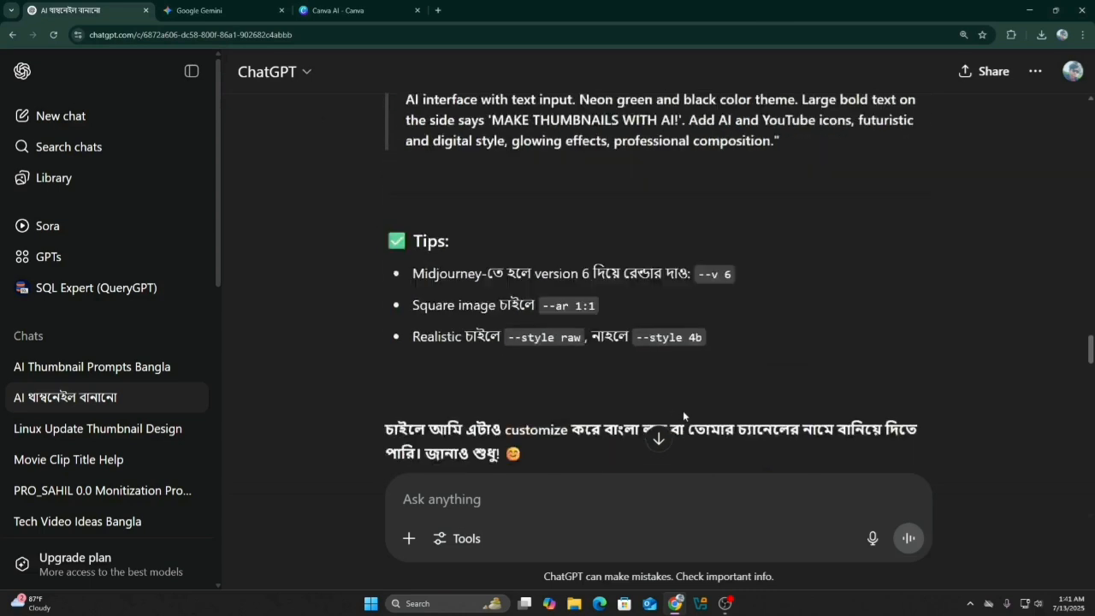
scroll(754, 402, "down", 3)
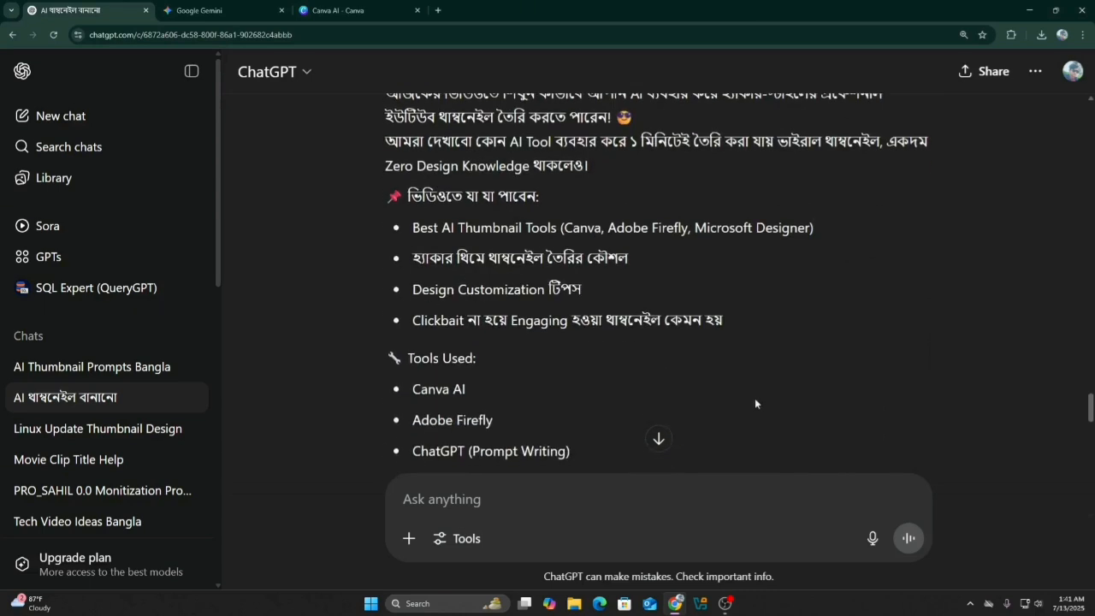
scroll(629, 345, "down", 4)
scroll(676, 368, "down", 3)
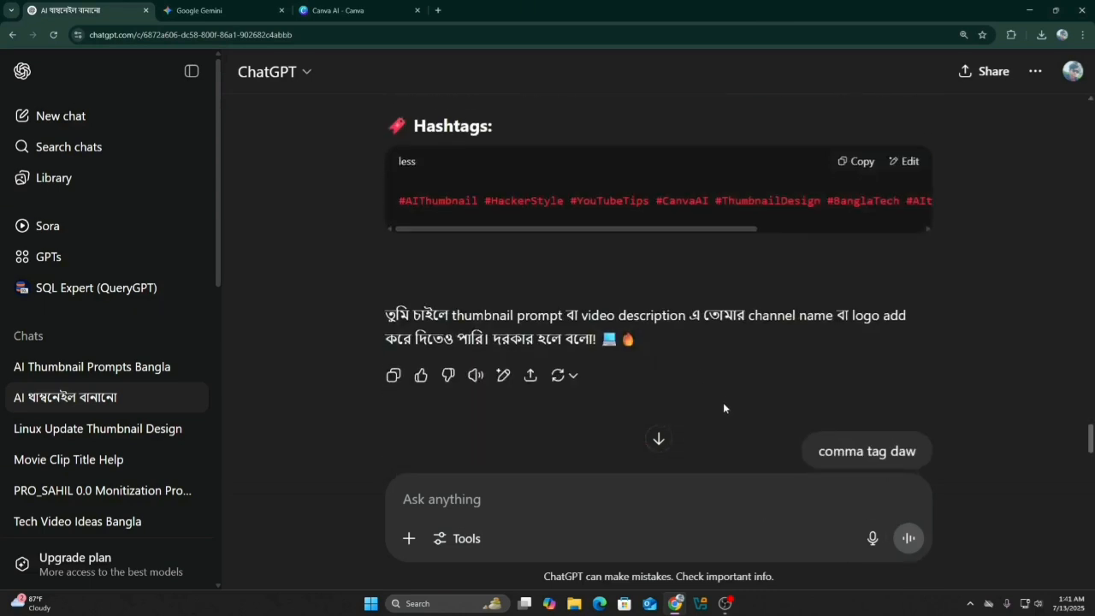
scroll(850, 356, "down", 3)
scroll(856, 359, "down", 5)
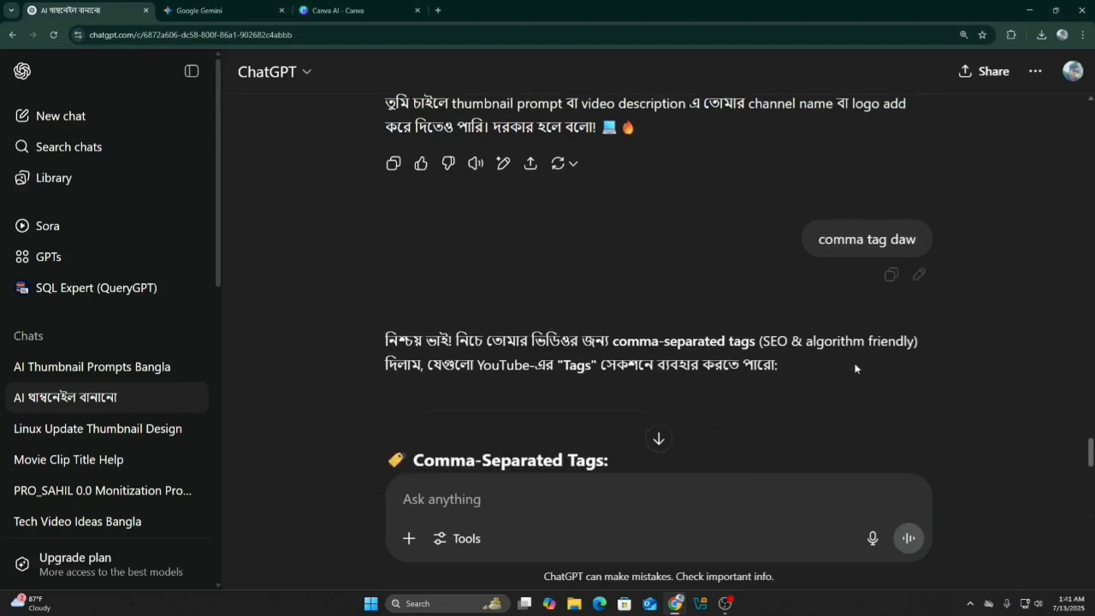